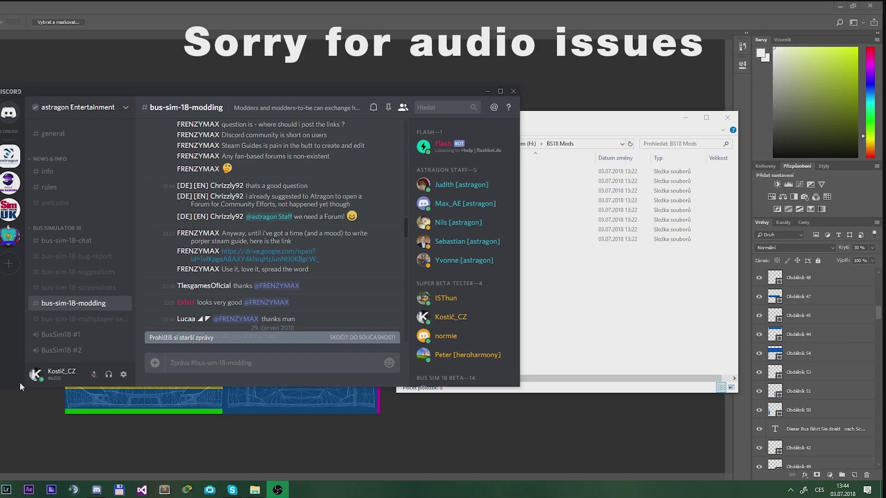
Open the CitaroK tmp wireframe template from BS18 Mods in IrfanView.
left_click_drag(176, 232, 319, 252)
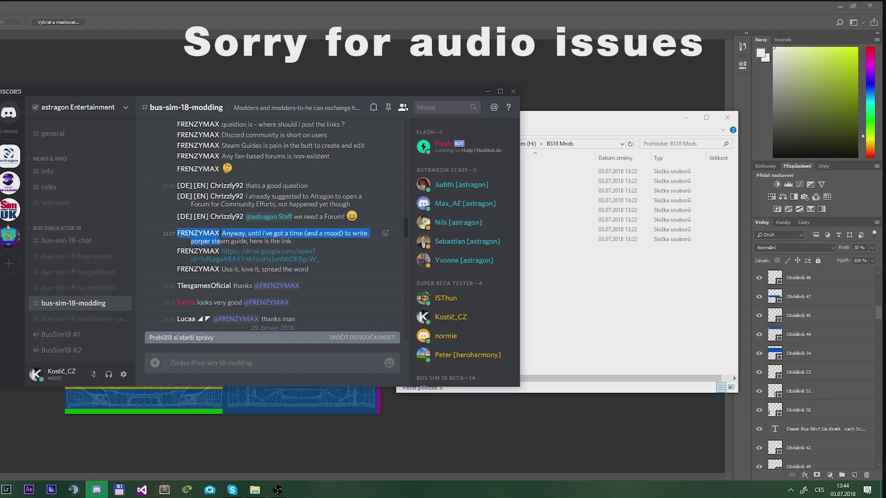
left_click(327, 258)
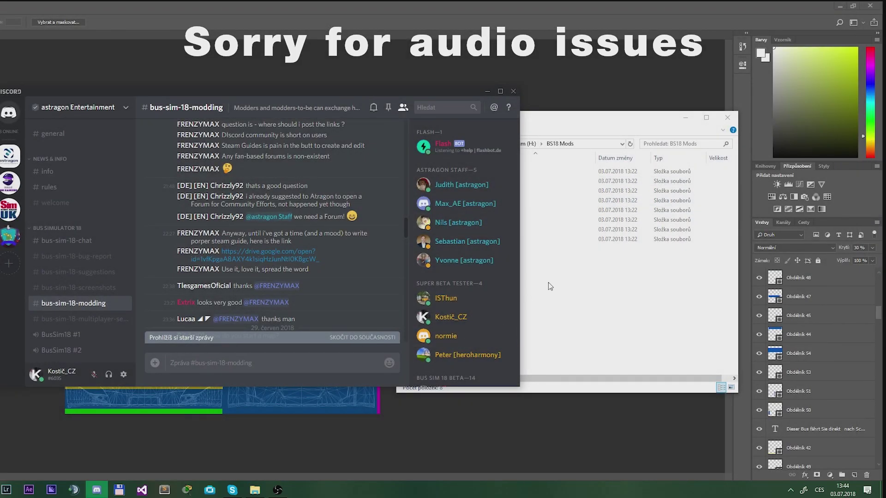
left_click(556, 299)
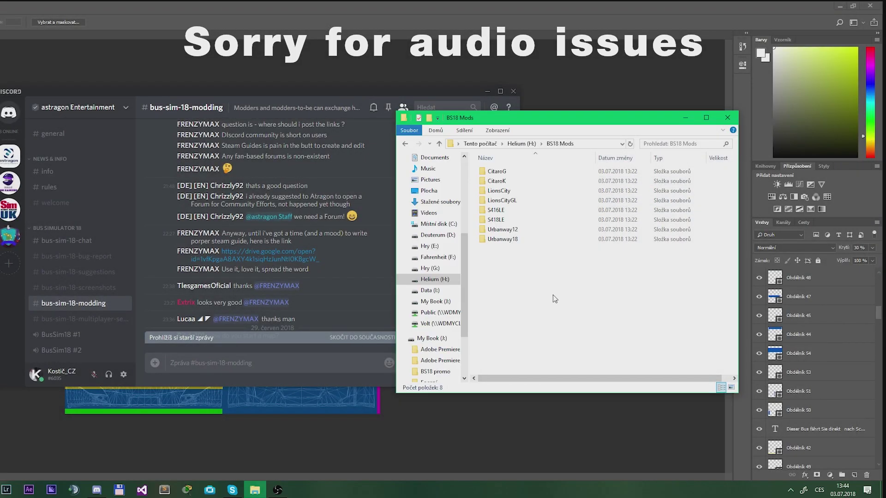
double_click(512, 181)
left_click(512, 182)
double_click(512, 181)
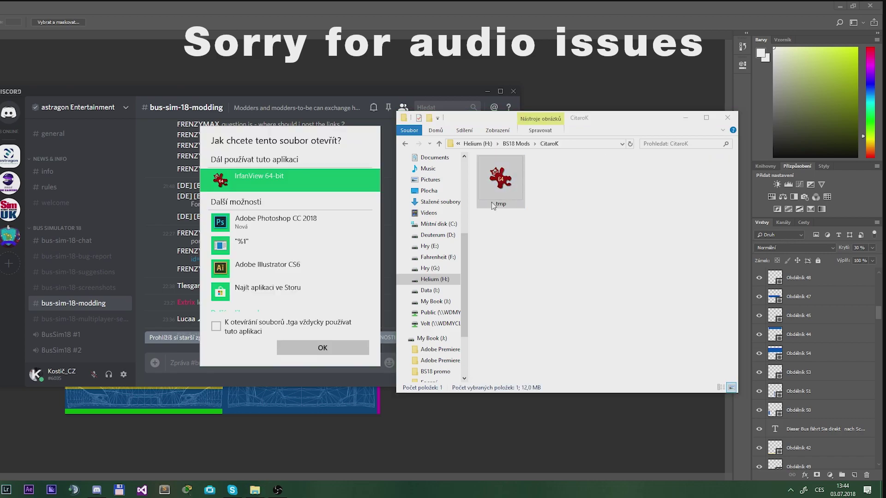
left_click(303, 346)
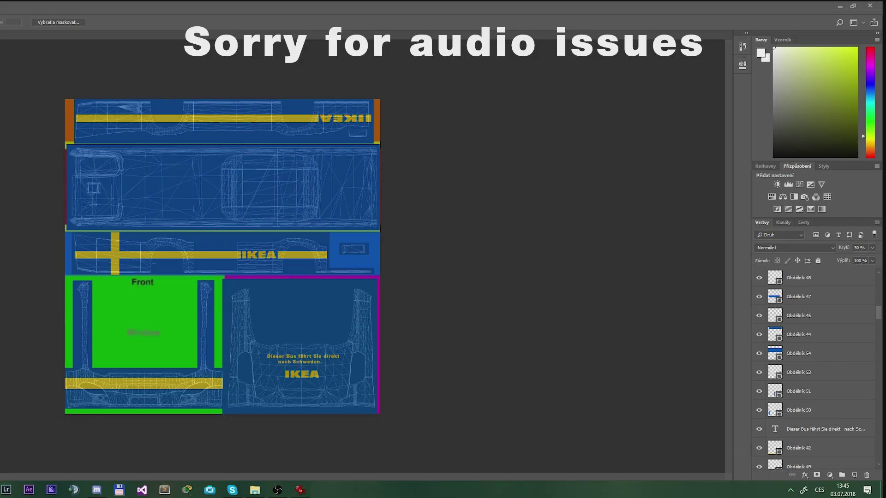
scroll(789, 318, "down", 5)
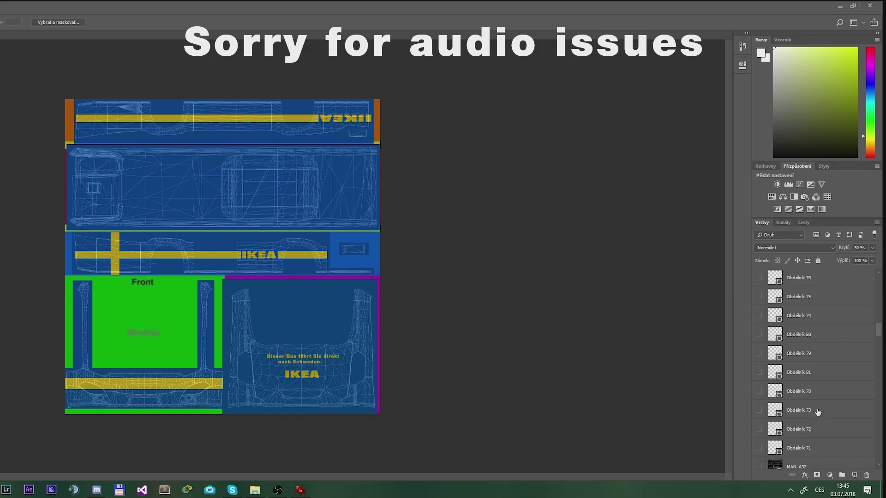
left_click_drag(879, 349, 878, 262)
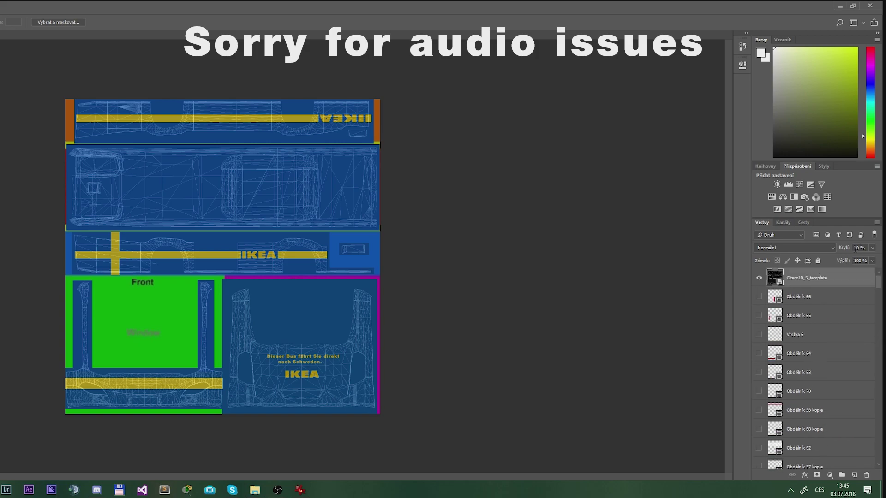
type("100")
key("Return")
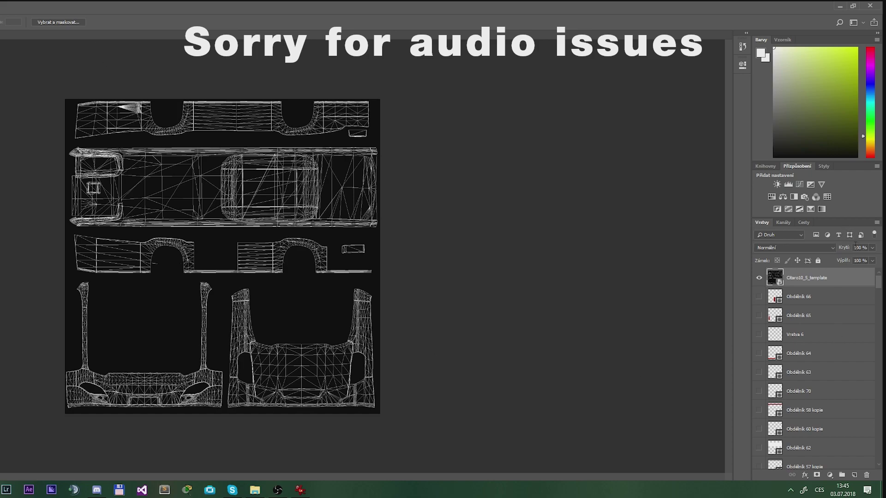
type("30")
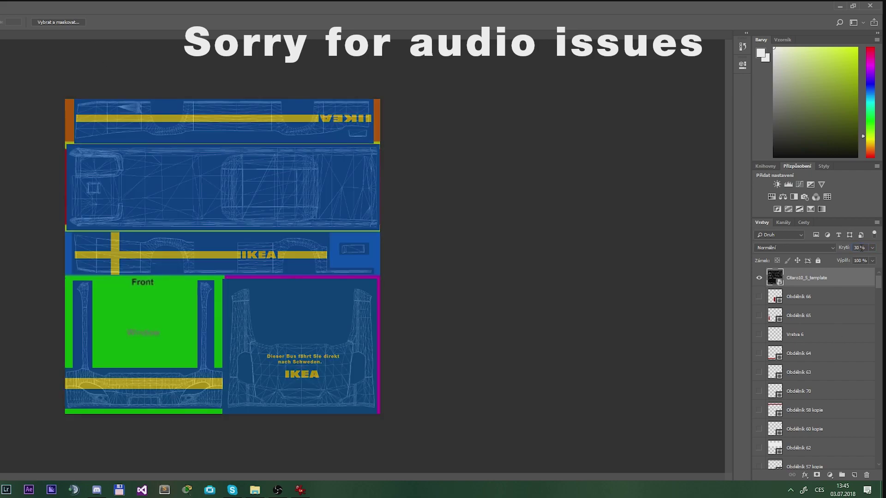
key("Return")
Zoom in on the IKEA side strip and pan around to check its wireframe alignment.
key("z")
left_click(261, 251)
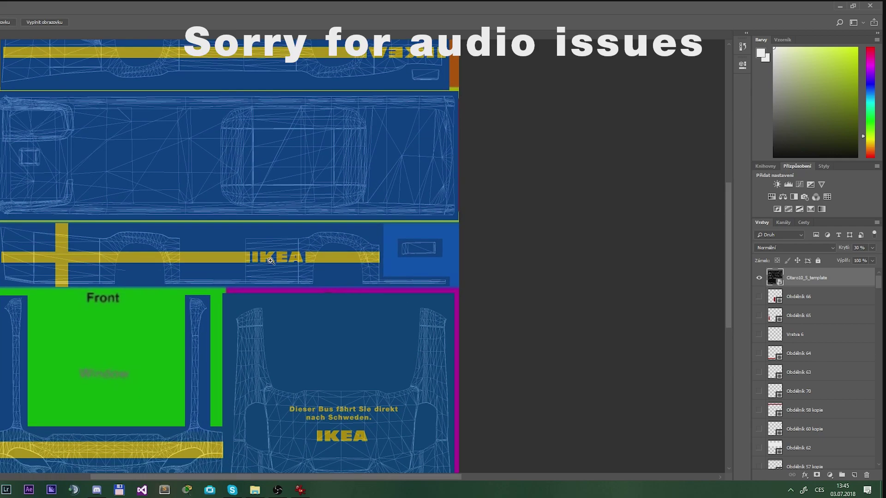
scroll(13, 246, "down", 2)
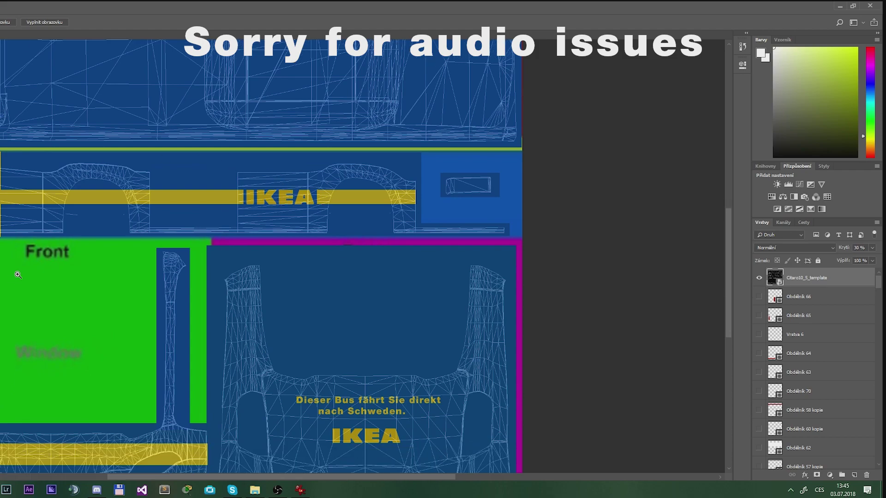
scroll(3, 203, "down", 3)
scroll(166, 367, "up", 1)
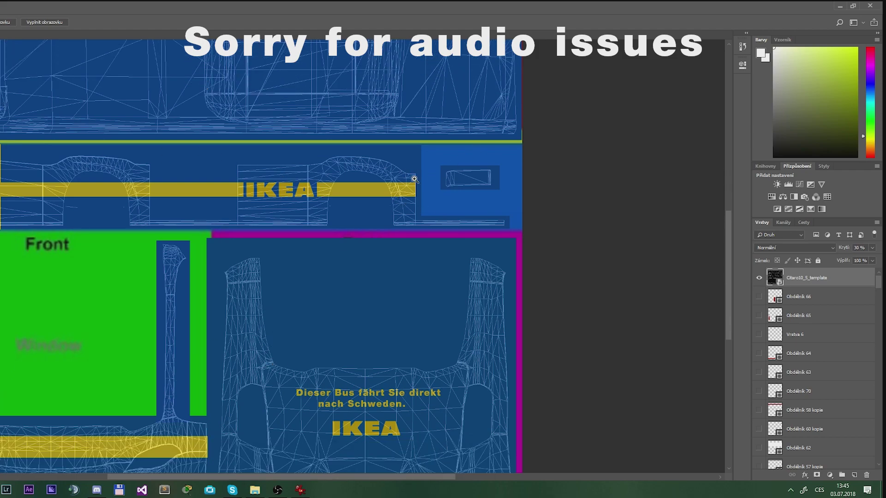
scroll(147, 364, "down", 1)
scroll(147, 364, "down", 2)
scroll(205, 358, "up", 2)
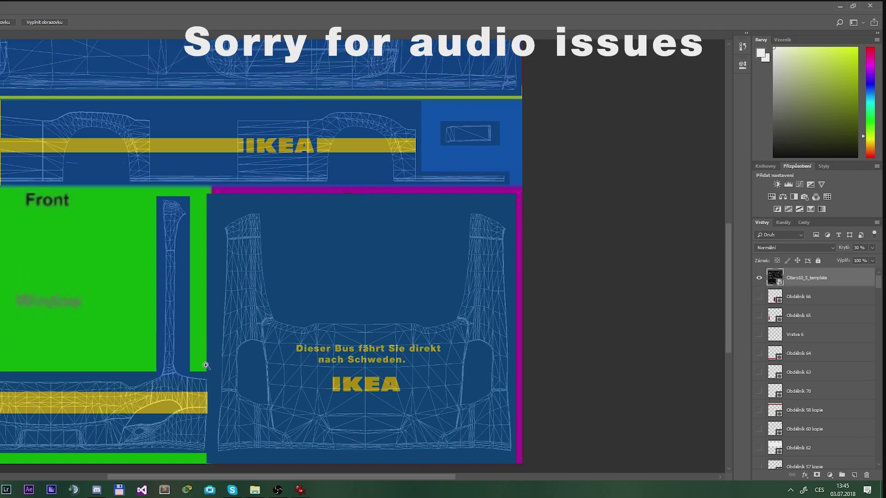
scroll(402, 153, "up", 2)
scroll(402, 153, "up", 3)
left_click_drag(728, 227, 727, 195)
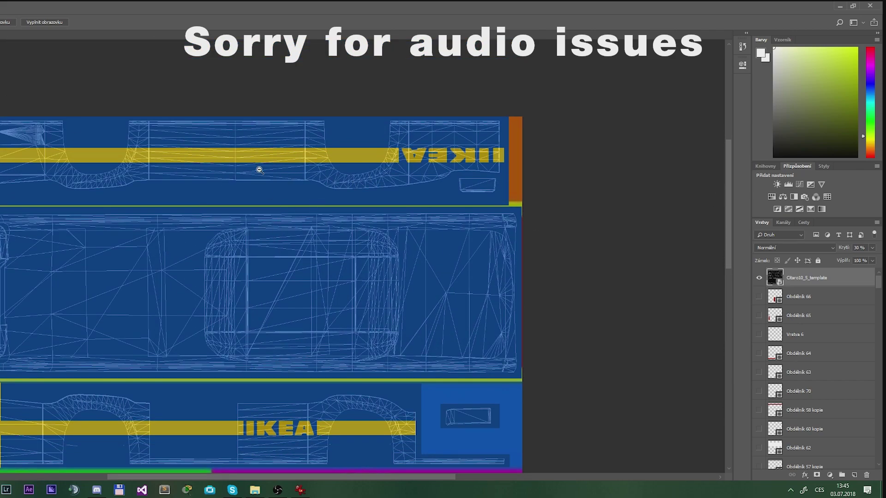
scroll(257, 170, "down", 1)
scroll(24, 162, "down", 2)
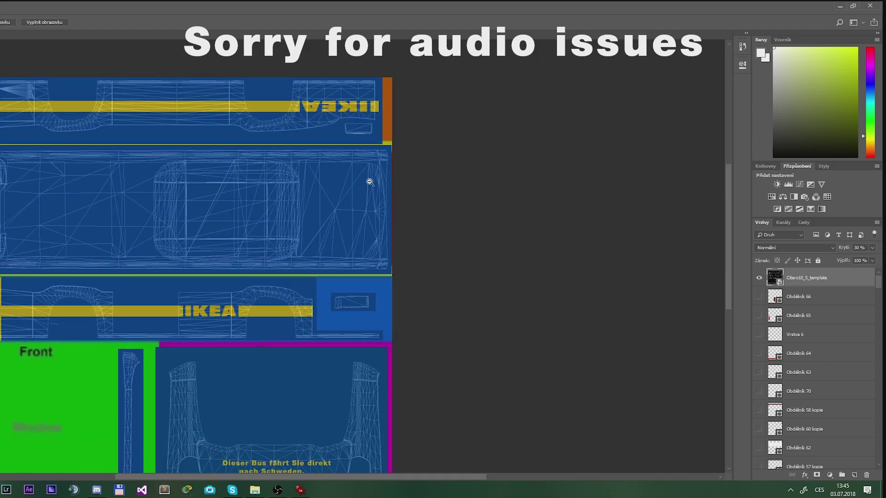
scroll(209, 332, "down", 2)
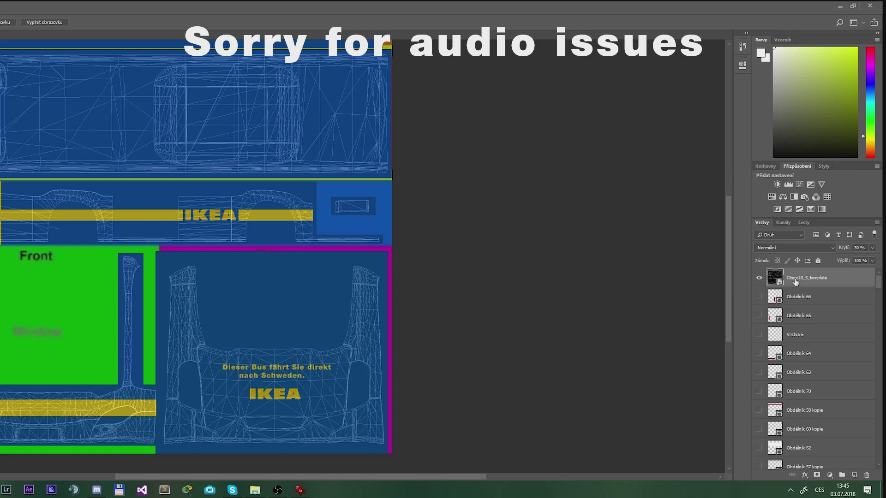
Hide the Pozadí background layer so the green and magenta areas turn transparent.
mouse_move(878, 281)
left_mouse_down()
mouse_move(879, 466)
mouse_move(880, 259)
left_mouse_up()
left_click(759, 461)
scroll(442, 198, "up", 2)
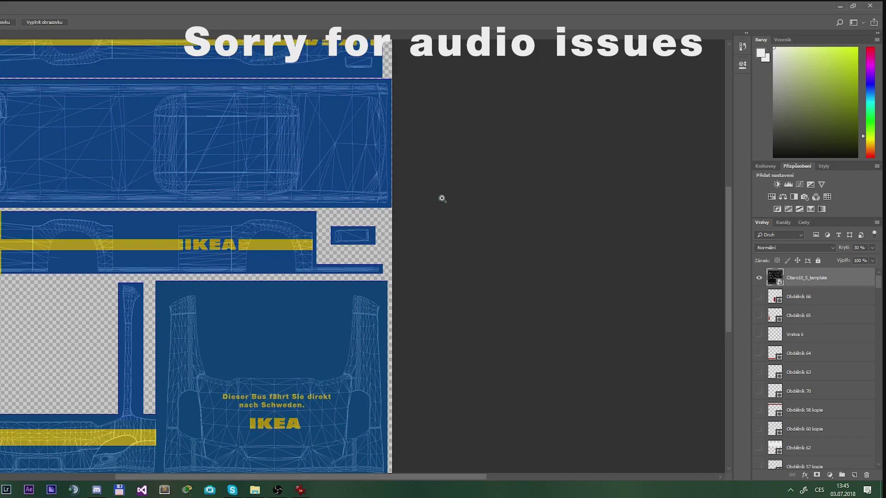
scroll(442, 198, "up", 3)
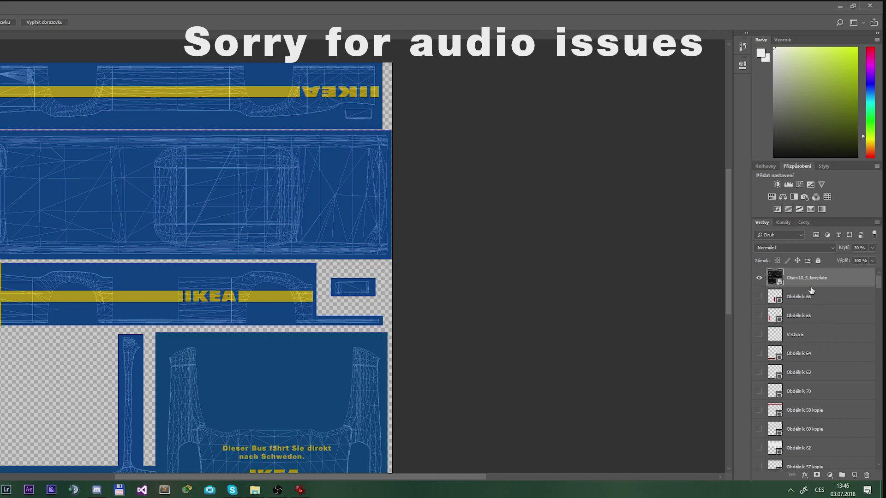
Show the dark red strip, red line and grey bar shapes, and hide the wireframe overlay.
left_click(759, 296)
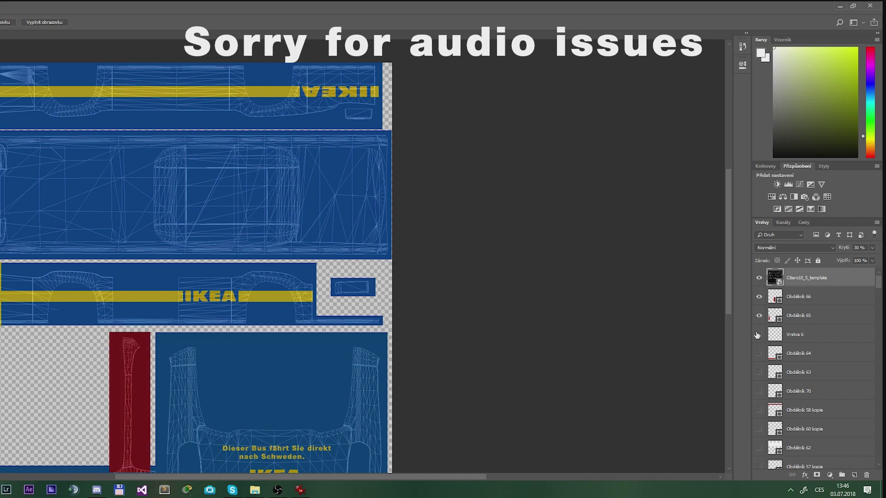
left_click_drag(760, 351, 760, 447)
left_click(760, 279)
scroll(759, 385, "down", 2)
scroll(762, 415, "down", 2)
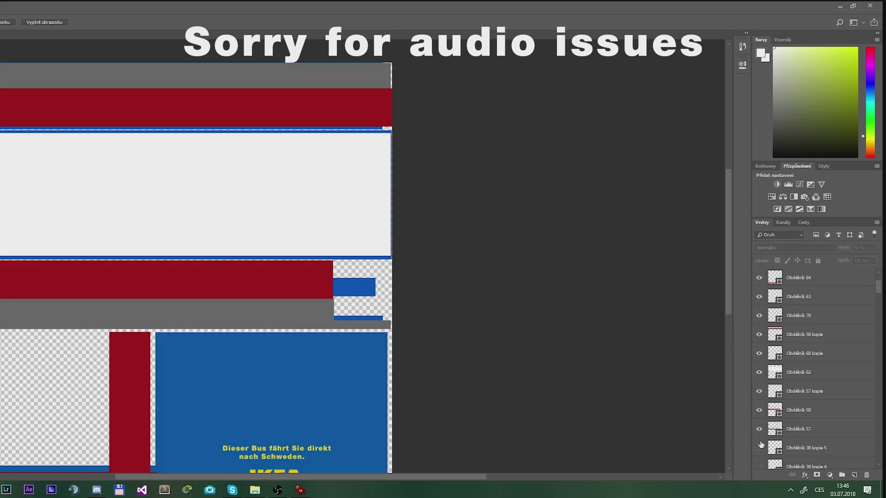
scroll(770, 429, "down", 2)
left_click(758, 429)
scroll(761, 433, "down", 3)
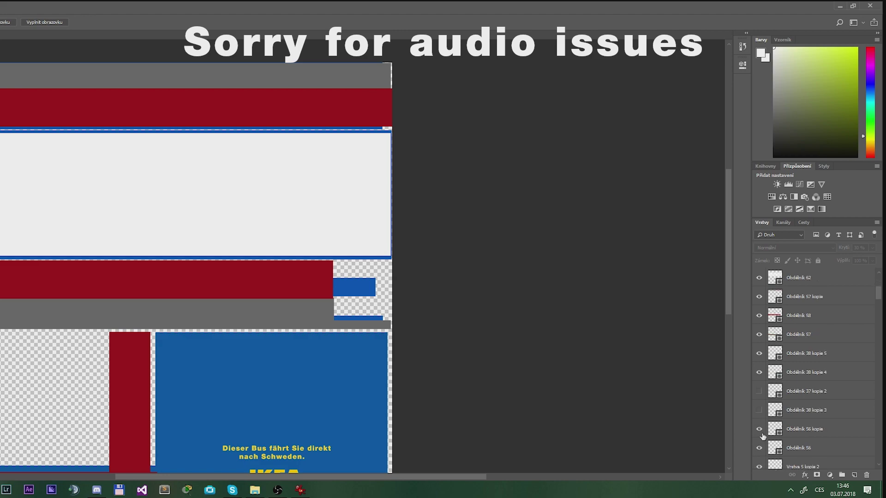
left_click_drag(759, 395, 760, 410)
scroll(763, 415, "down", 5)
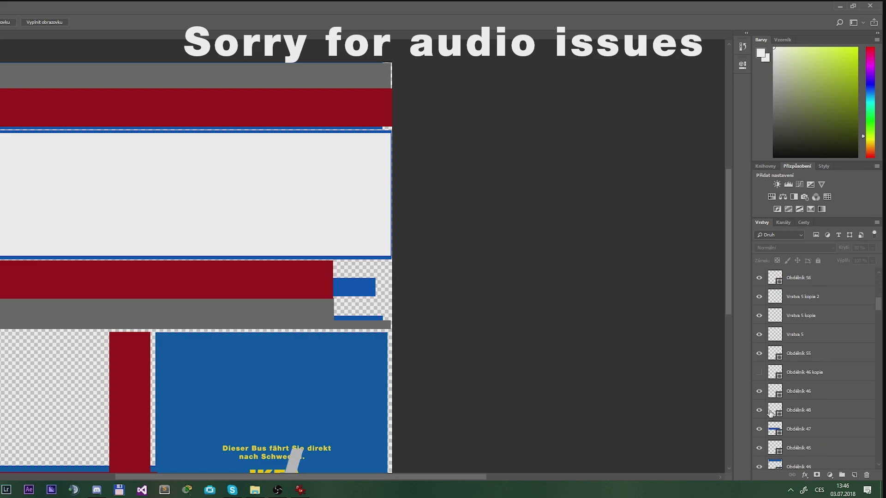
scroll(763, 401, "down", 2)
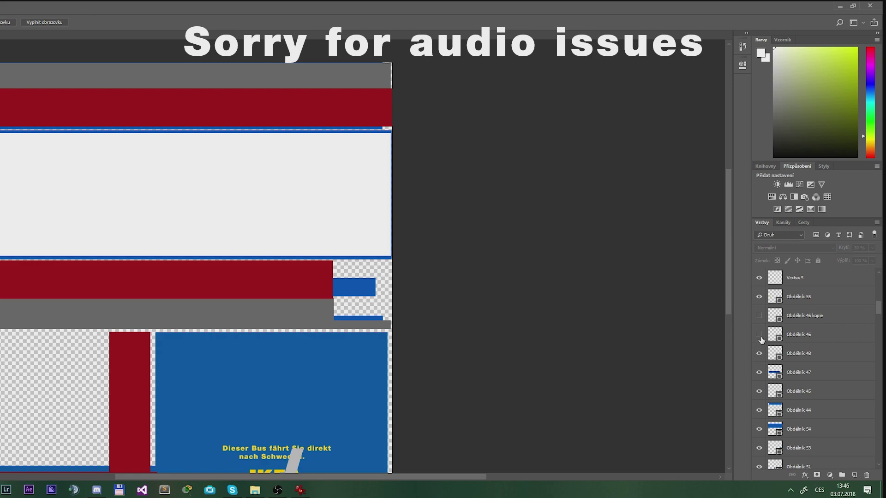
Hide the blue bar, blue line shapes, blue panel and Dieser Bus text layers.
left_click(759, 353)
left_click_drag(759, 429, 758, 467)
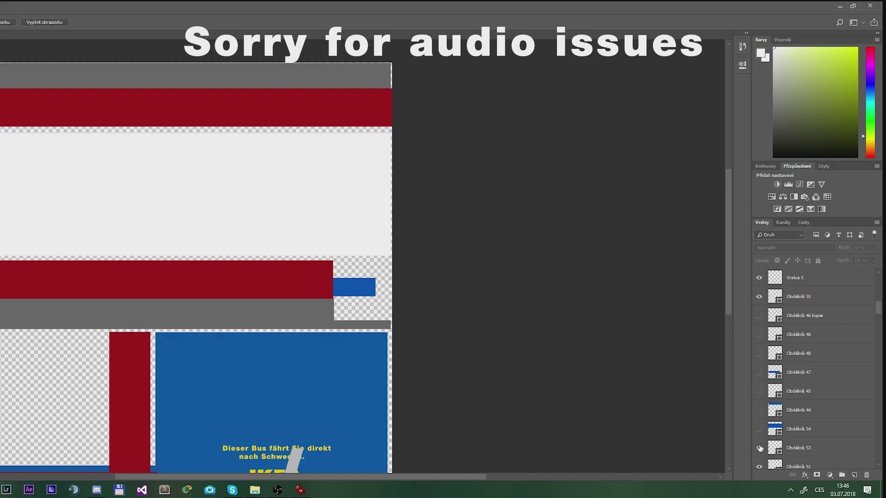
scroll(764, 443, "down", 3)
left_click_drag(759, 372, 762, 451)
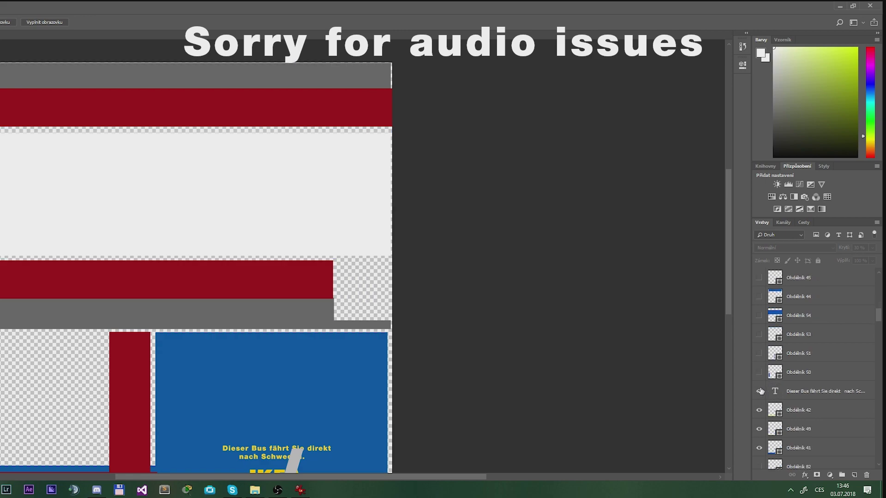
scroll(762, 451, "down", 2)
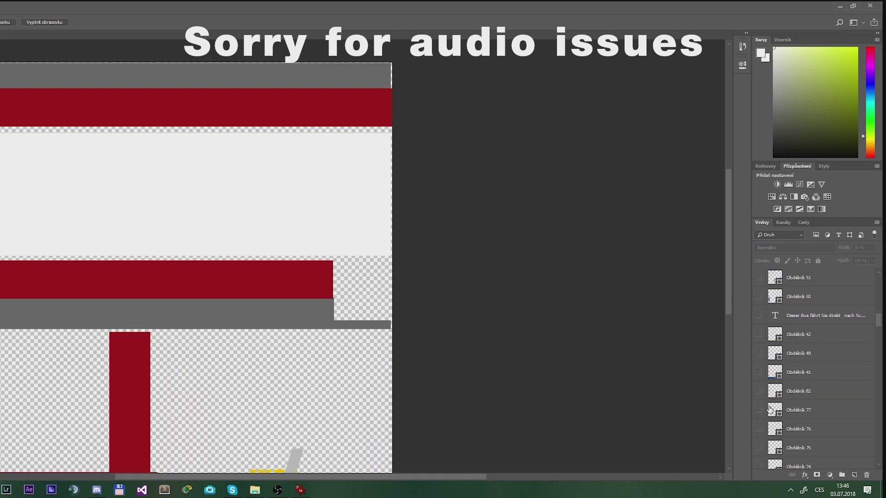
scroll(760, 377, "down", 3)
scroll(819, 372, "down", 3)
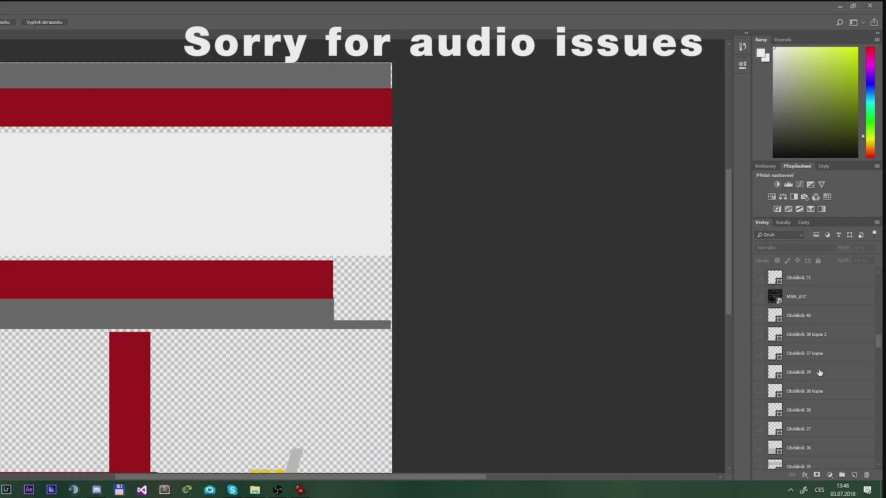
Show the MAN_A37 wireframe template layer.
left_click(759, 296)
left_click_drag(879, 342, 878, 356)
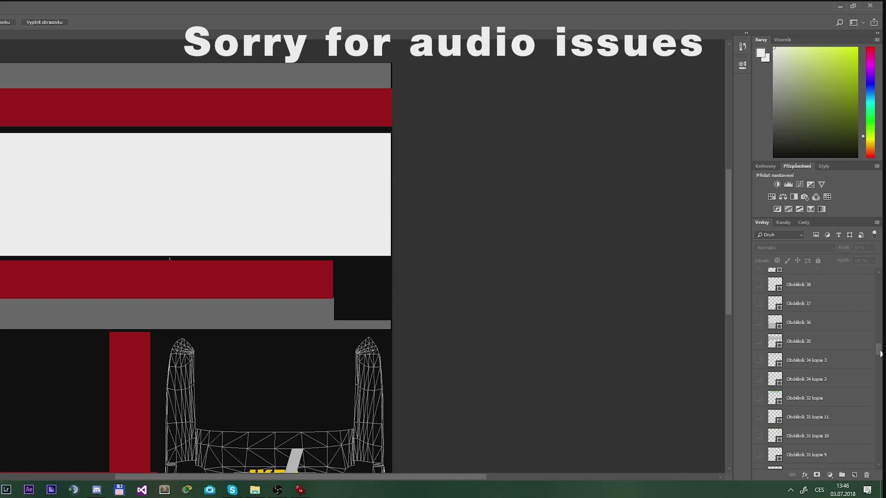
scroll(369, 381, "down", 3)
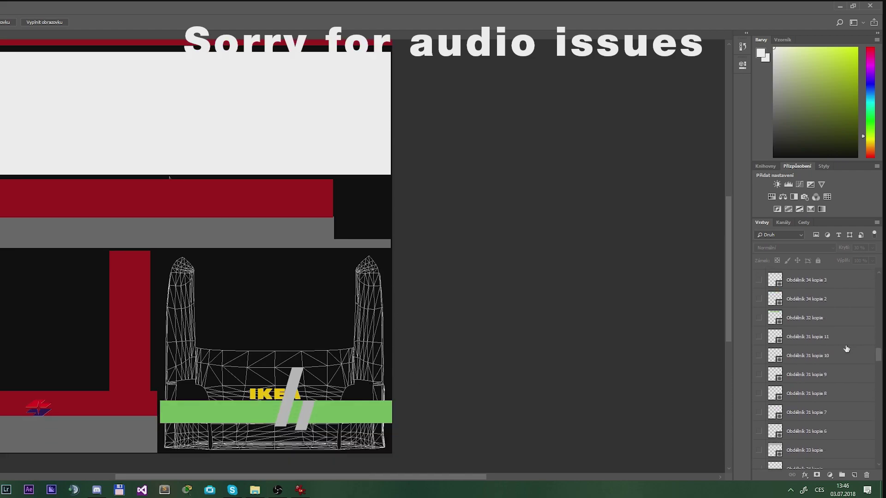
left_click_drag(879, 352, 879, 306)
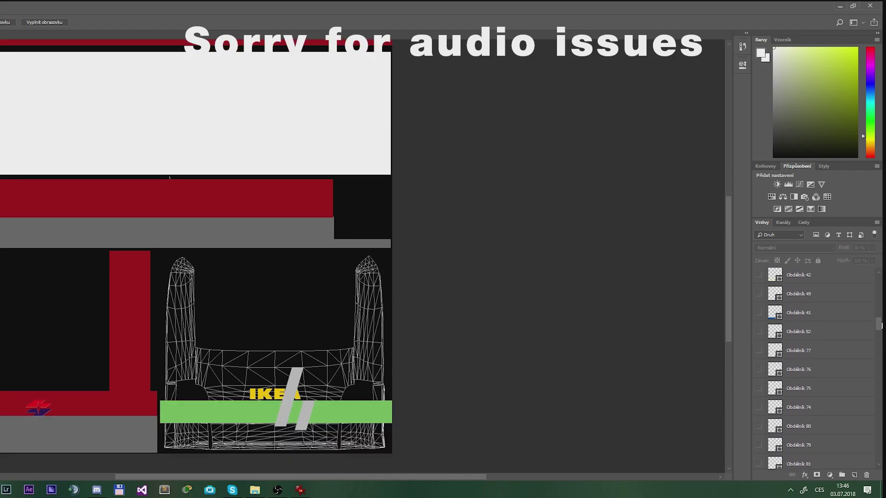
scroll(809, 347, "up", 1)
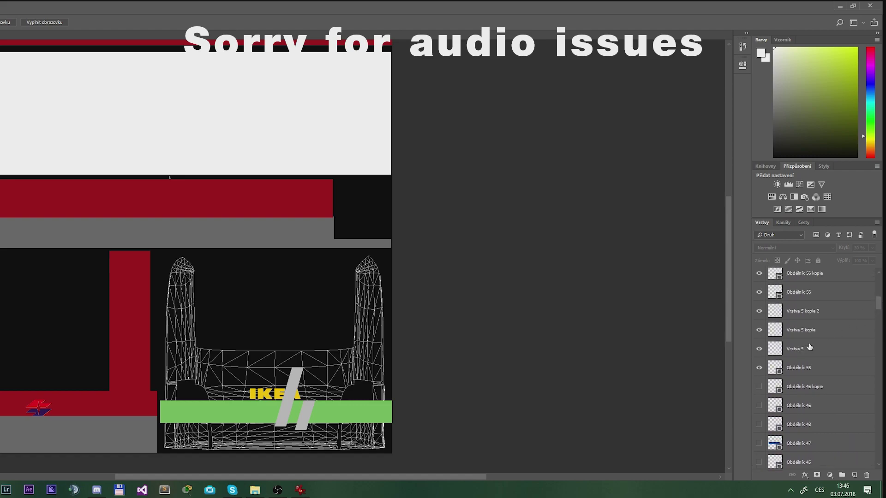
Hide the Obdélník 55 IKEA logo, the green stripe and the grey slash layers.
left_click(760, 368)
left_click_drag(759, 350, 759, 273)
scroll(765, 283, "up", 2)
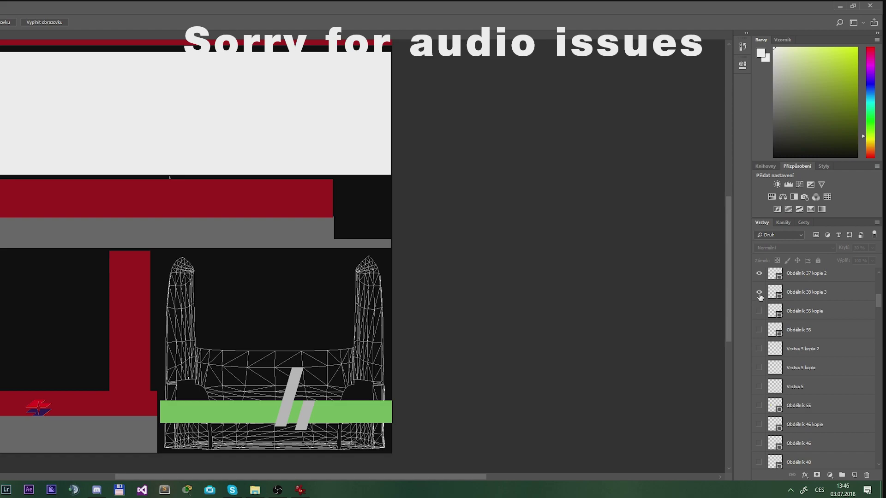
left_click(759, 293)
left_click(760, 273)
scroll(761, 292, "up", 2)
left_click(759, 312)
left_click(759, 292)
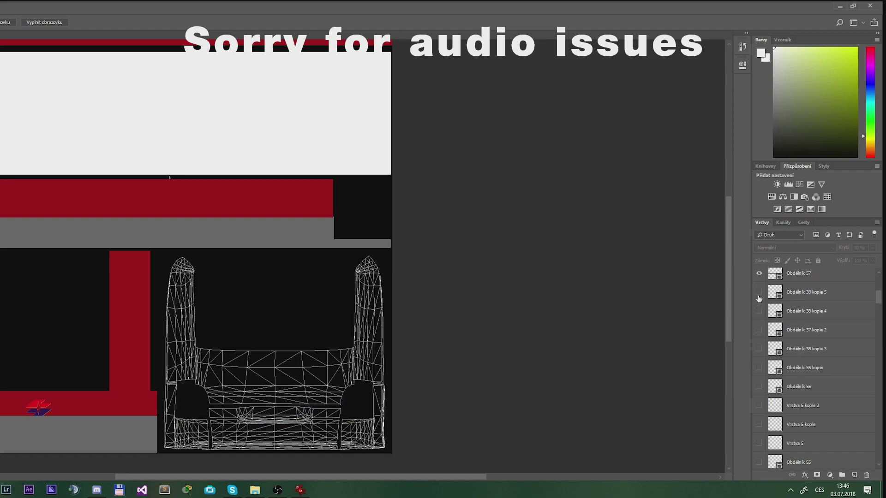
Show Obdélník 71, 72 and 73 over the lower wireframe.
scroll(180, 307, "up", 2)
scroll(170, 258, "up", 2)
scroll(165, 210, "up", 1)
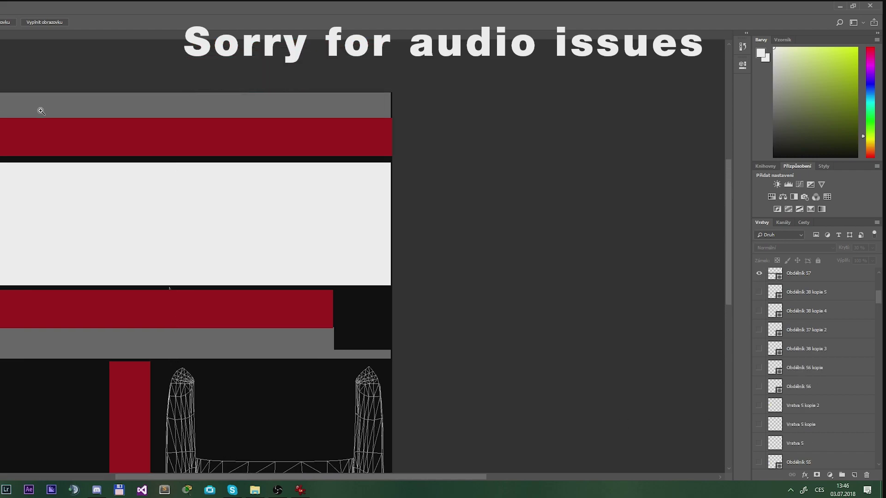
scroll(170, 170, "down", 4)
scroll(123, 231, "down", 2)
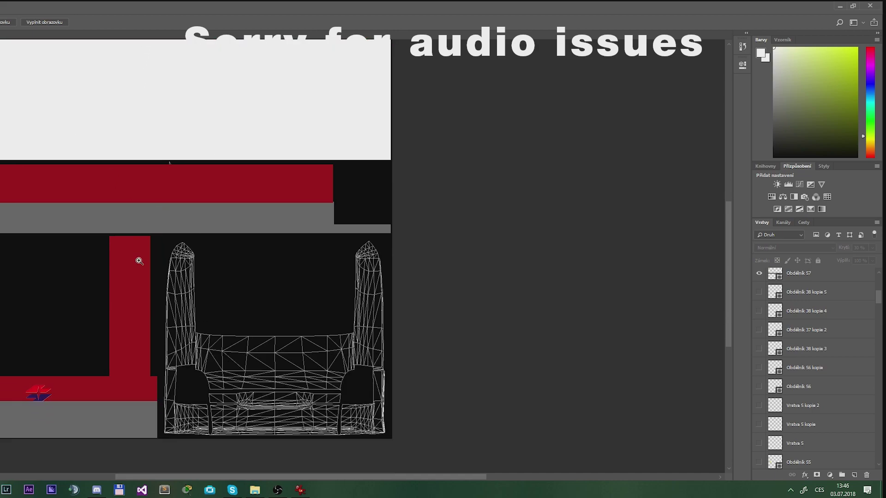
scroll(78, 352, "up", 1)
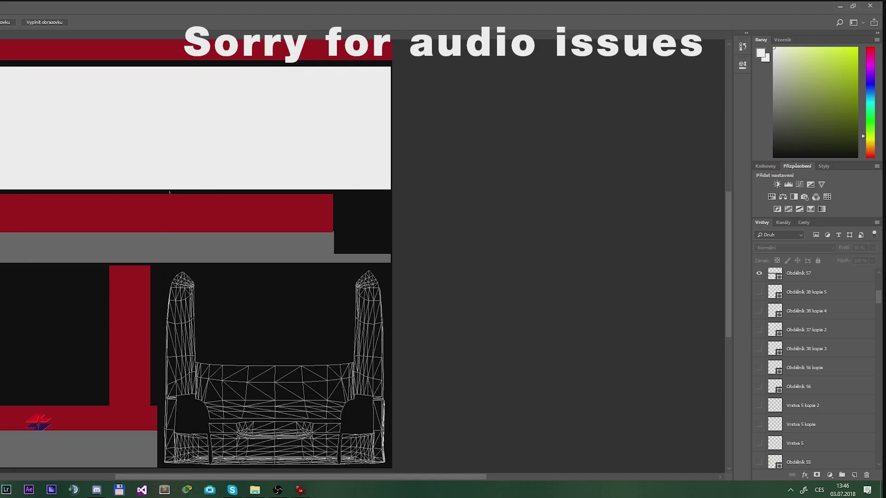
scroll(116, 276, "up", 1)
scroll(74, 298, "up", 1)
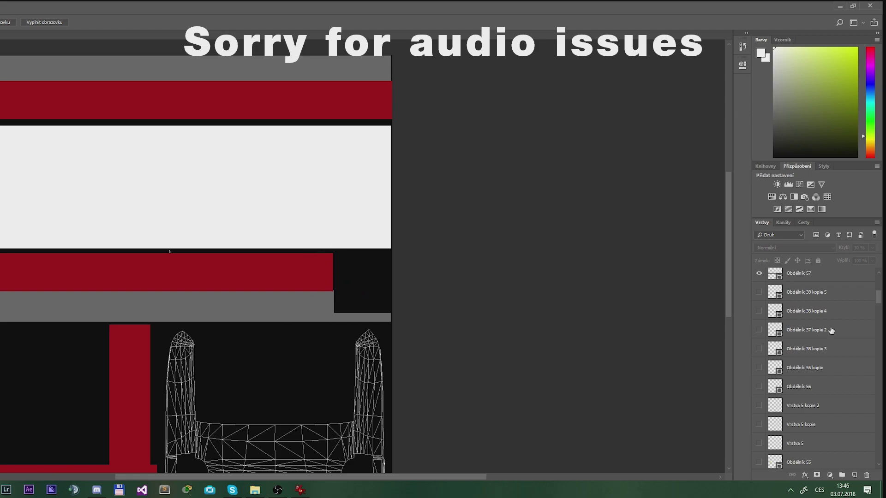
scroll(328, 336, "down", 1)
scroll(286, 291, "down", 1)
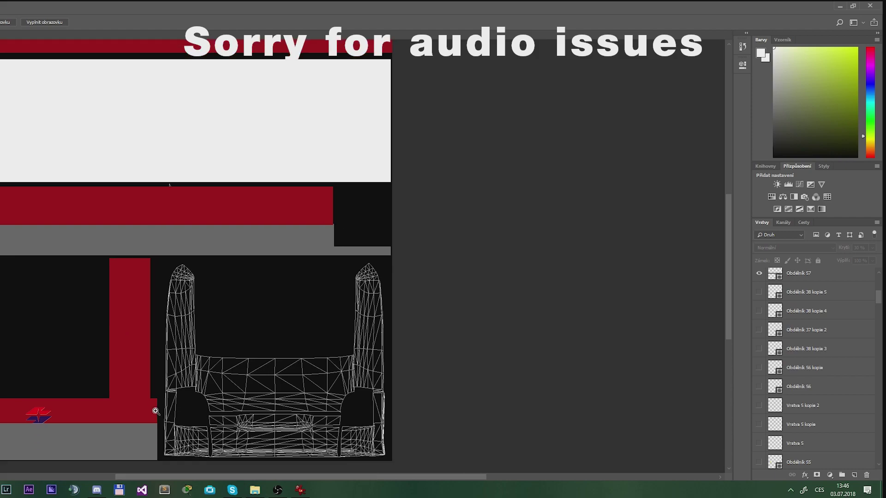
left_click_drag(878, 303, 880, 288)
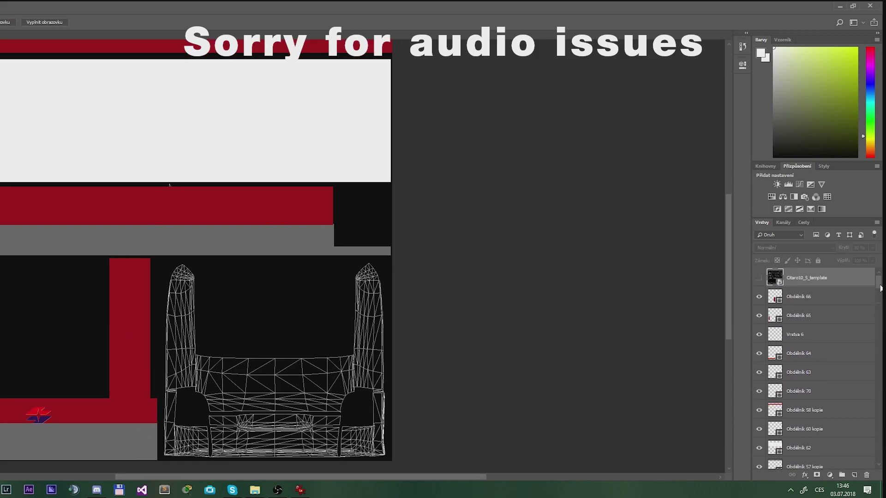
scroll(761, 323, "down", 3)
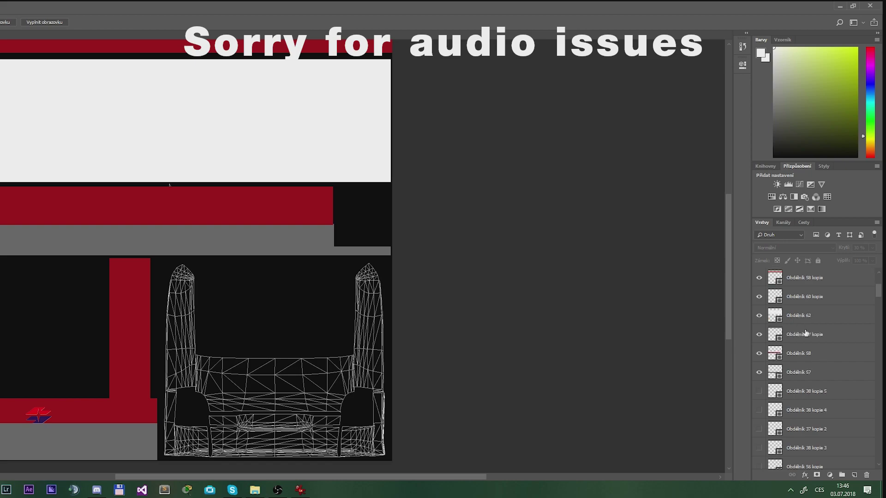
scroll(758, 351, "down", 3)
scroll(767, 348, "down", 3)
scroll(824, 349, "down", 3)
scroll(824, 350, "down", 1)
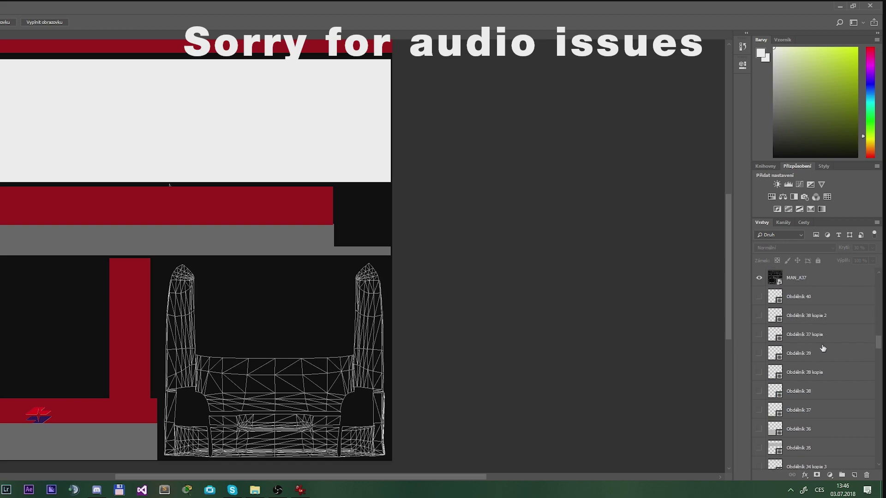
scroll(761, 337, "up", 4)
left_click_drag(760, 336, 758, 277)
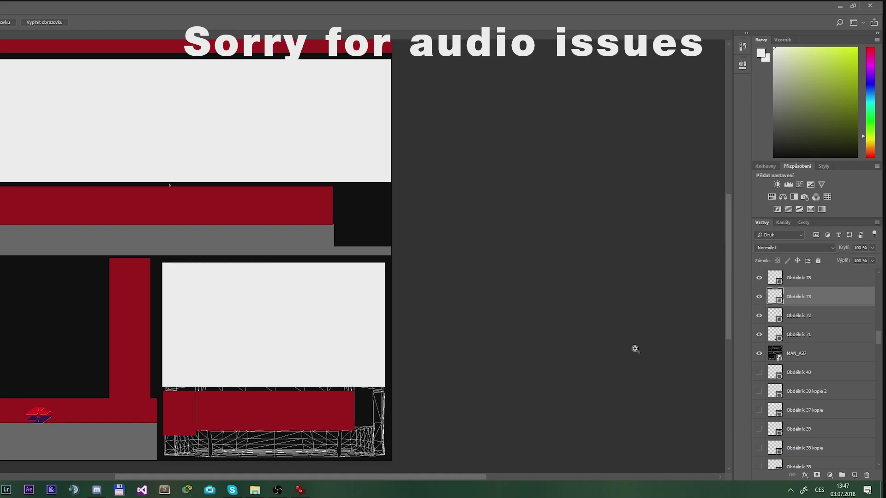
Show Obdélník 80, 77 and 82 to enlarge the white panel and cover the bottom strip.
scroll(508, 363, "up", 1)
scroll(807, 323, "up", 3)
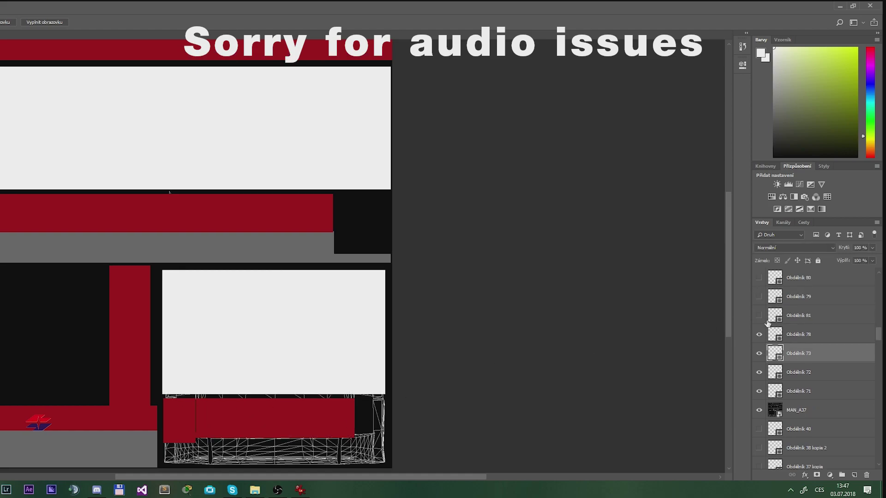
left_click_drag(759, 315, 765, 295)
left_click(761, 277)
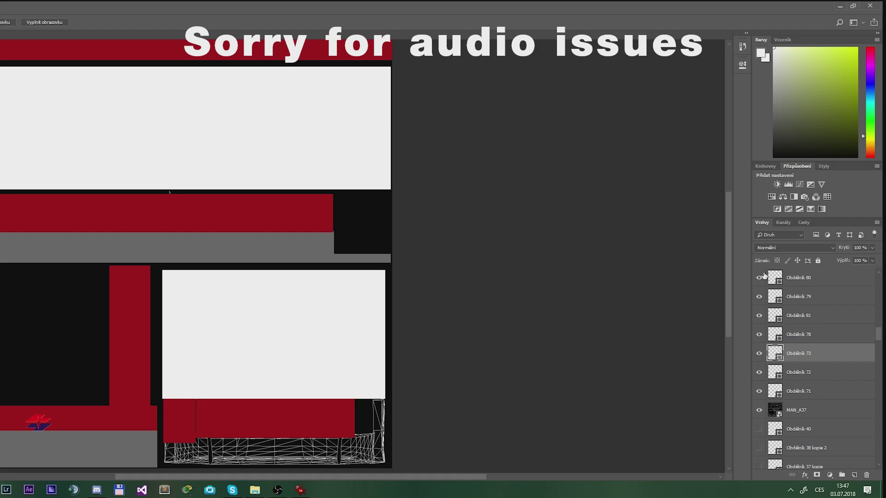
scroll(763, 288, "up", 2)
left_click_drag(758, 297, 758, 277)
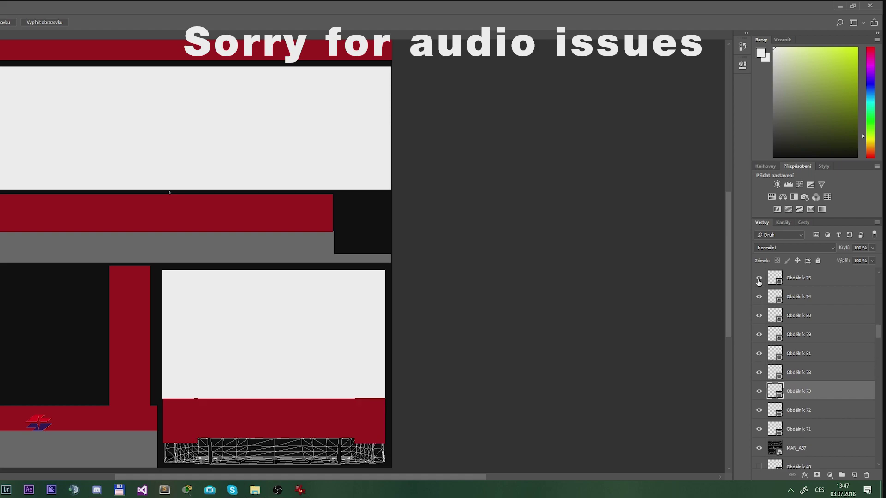
scroll(758, 295, "up", 3)
left_click(758, 297)
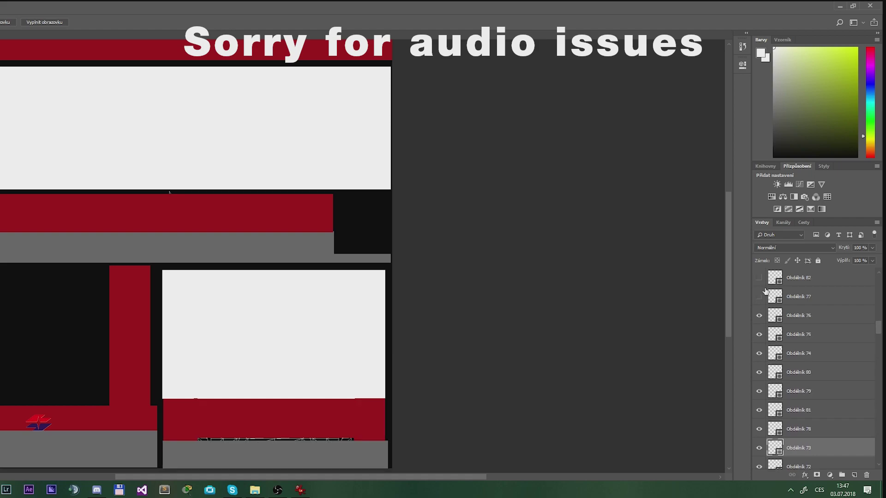
left_click(759, 297)
left_click(759, 277)
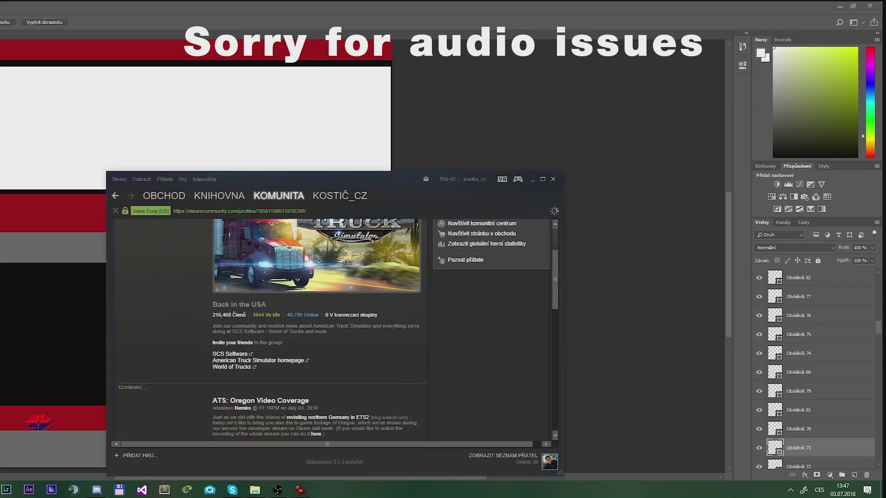
Open the Wiener Linien item in the Bus Simulator 18 Steam Workshop.
left_click(219, 195)
left_click(275, 307)
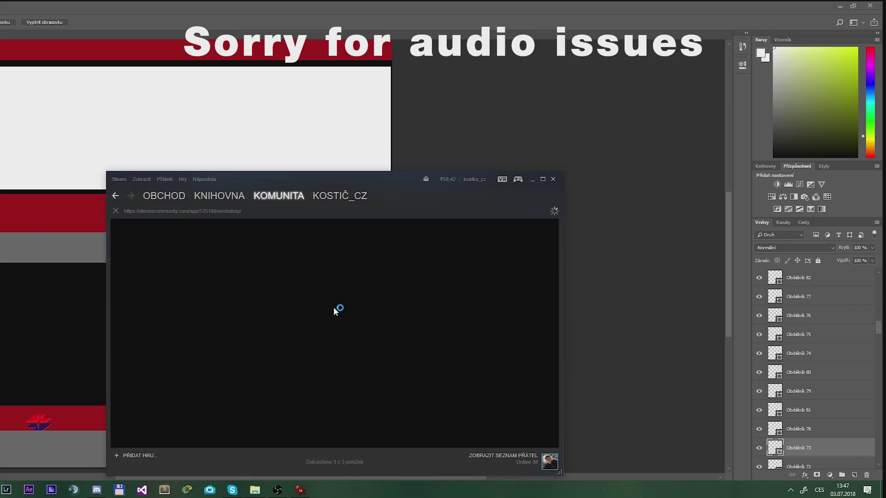
scroll(503, 316, "down", 3)
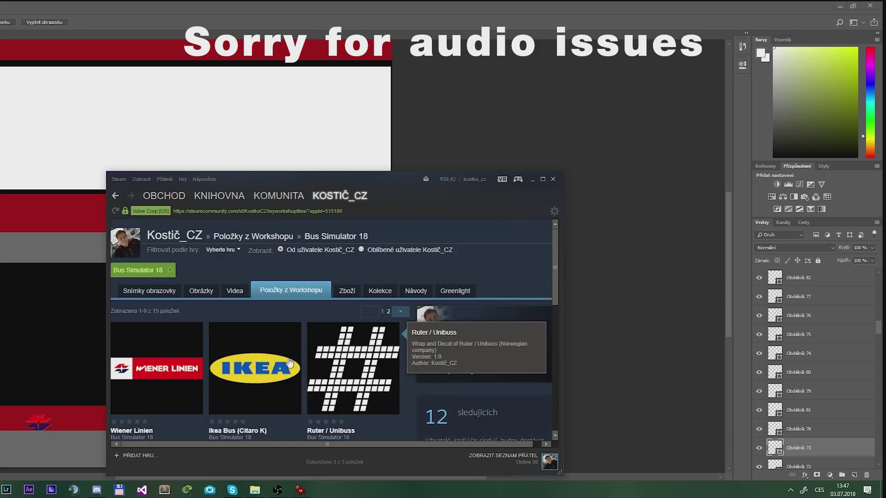
scroll(146, 329, "down", 2)
left_click(147, 328)
View the Wiener Linien screenshots of the red MAN bus.
scroll(364, 300, "down", 5)
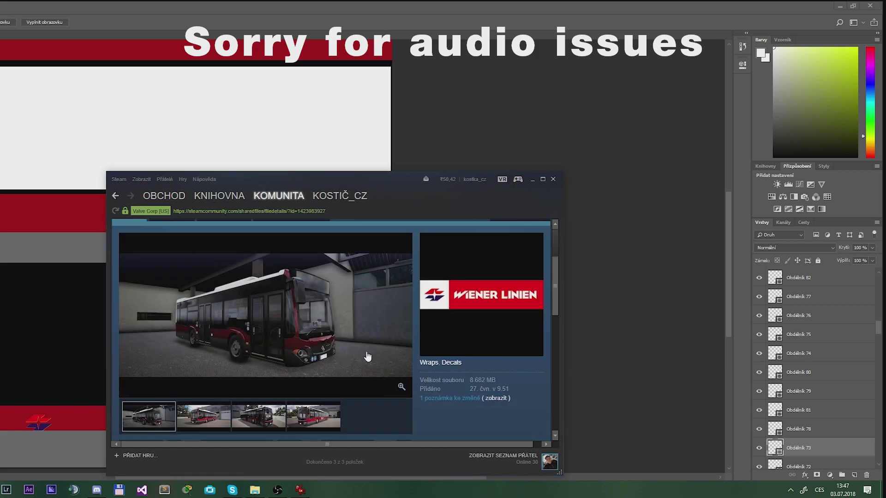
left_click(293, 417)
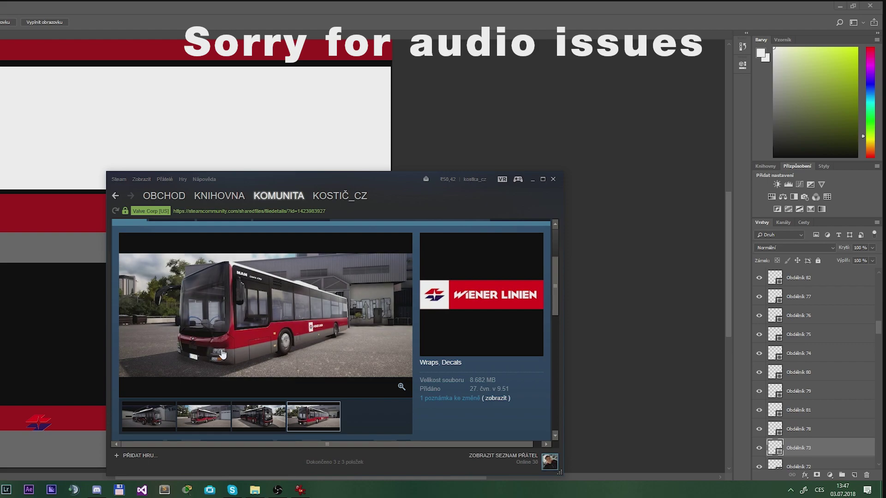
left_click(265, 412)
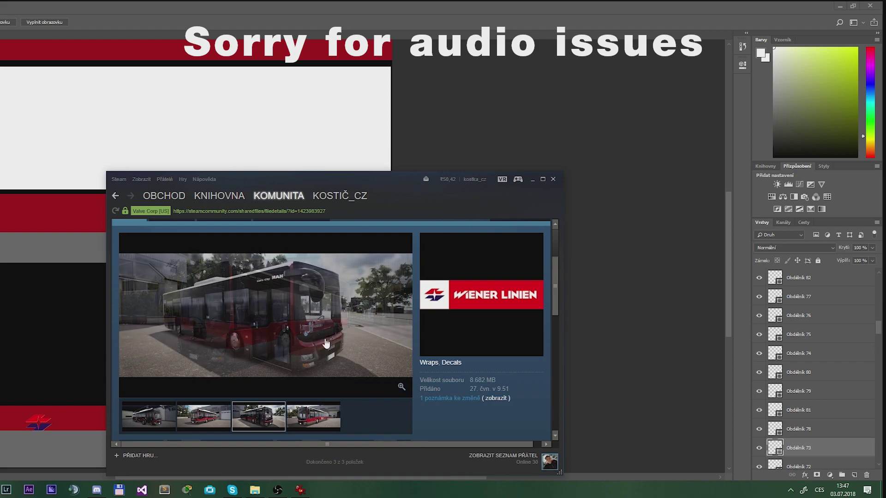
Preview the LionsCity and LionsCityGL tmp templates from BS18 Mods.
scroll(313, 282, "up", 2)
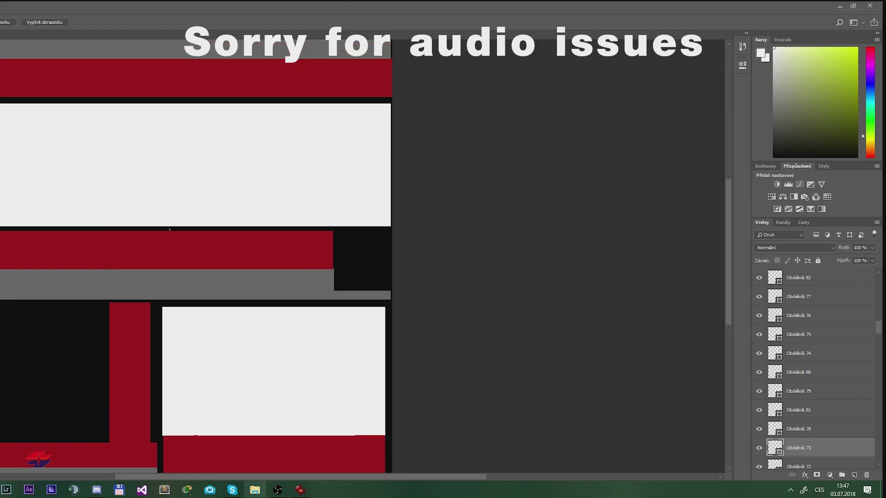
left_click(255, 489)
left_click(517, 143)
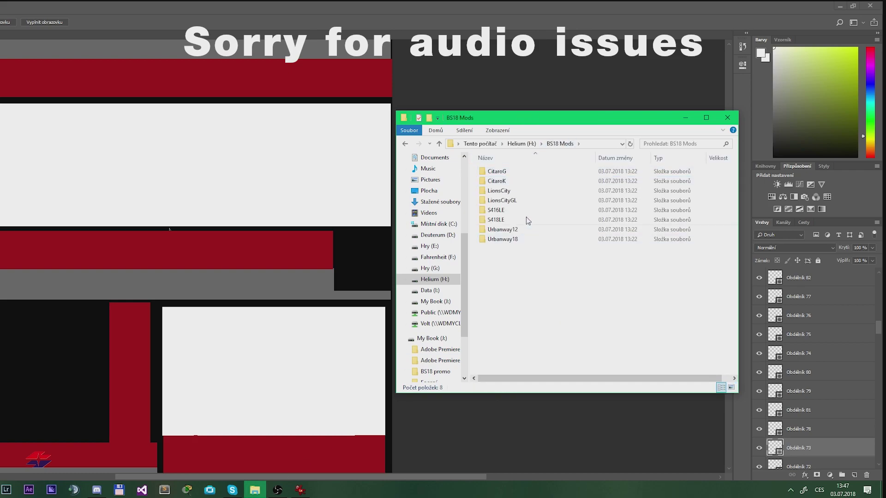
double_click(517, 190)
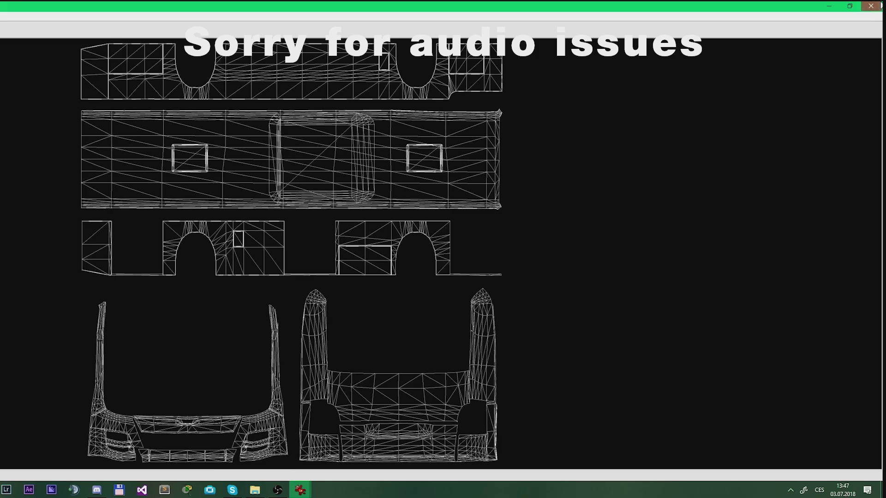
left_click(871, 5)
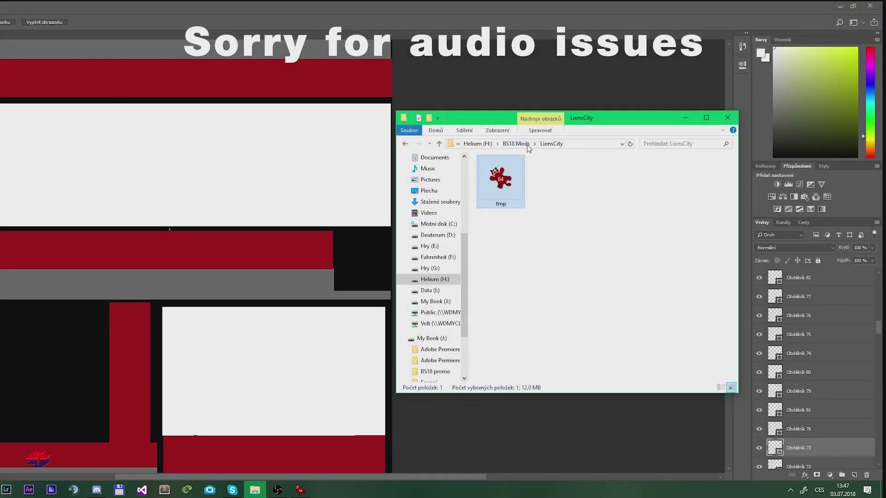
left_click(516, 144)
double_click(520, 200)
double_click(533, 179)
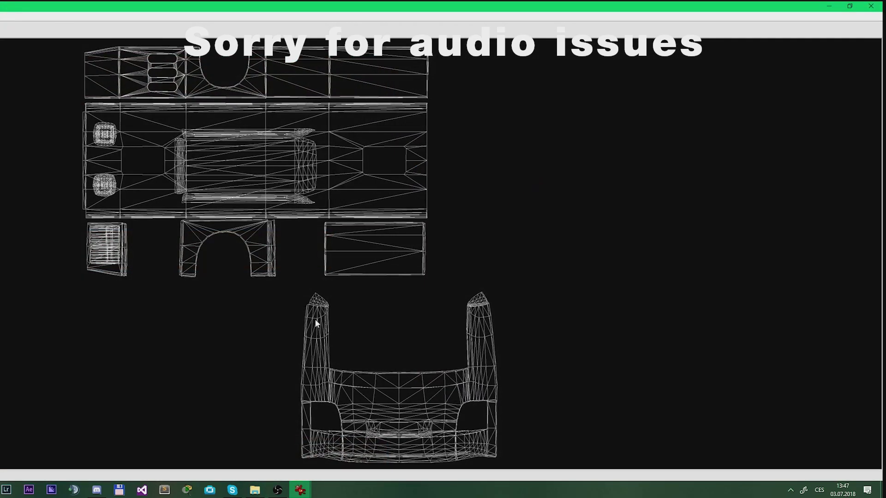
left_click(872, 5)
double_click(484, 189)
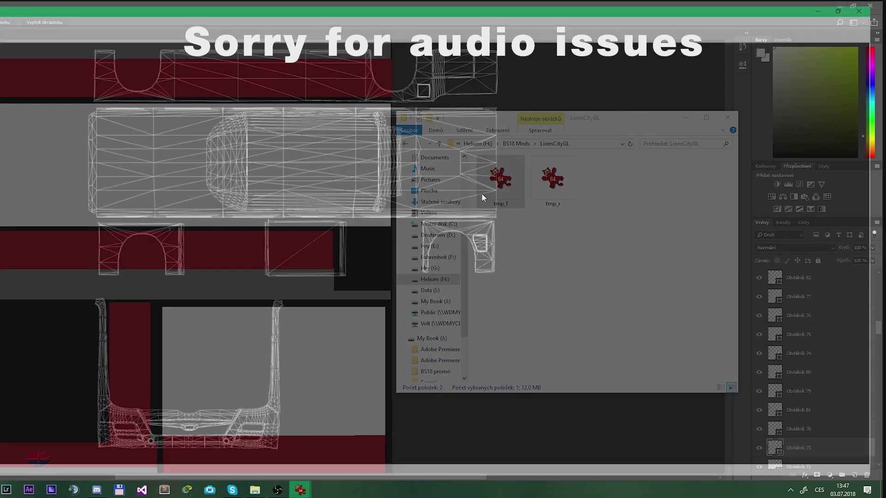
left_click(872, 6)
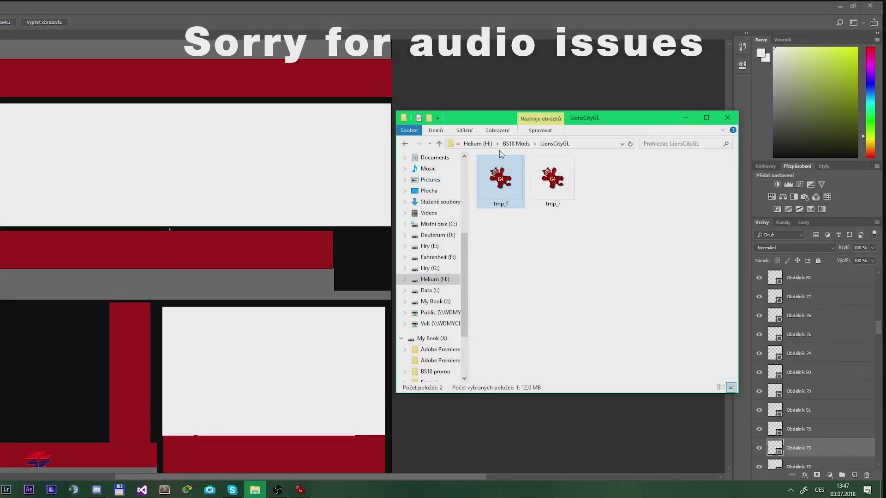
left_click(519, 143)
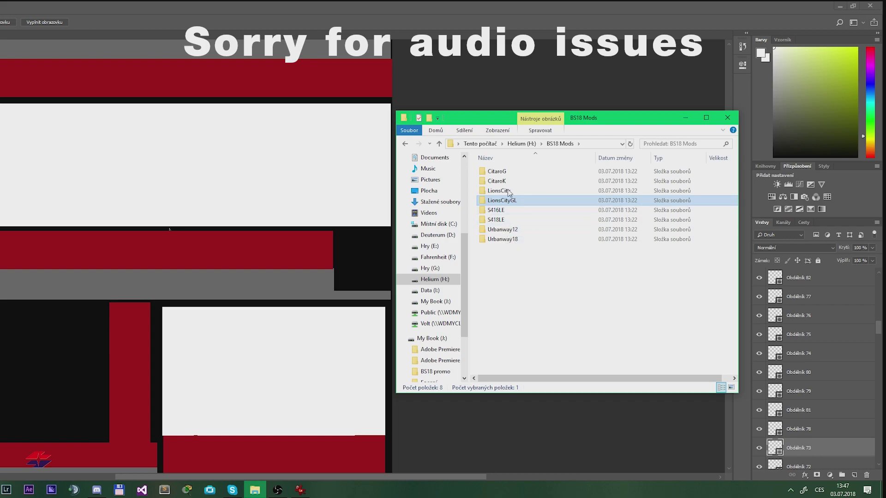
Preview the S416LE and Urbanway12 tmp templates full-screen.
double_click(526, 211)
double_click(518, 170)
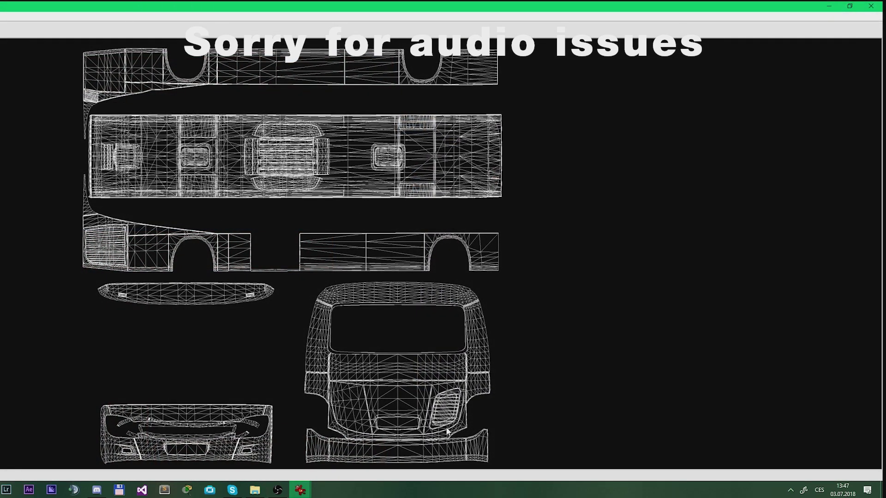
left_click(868, 5)
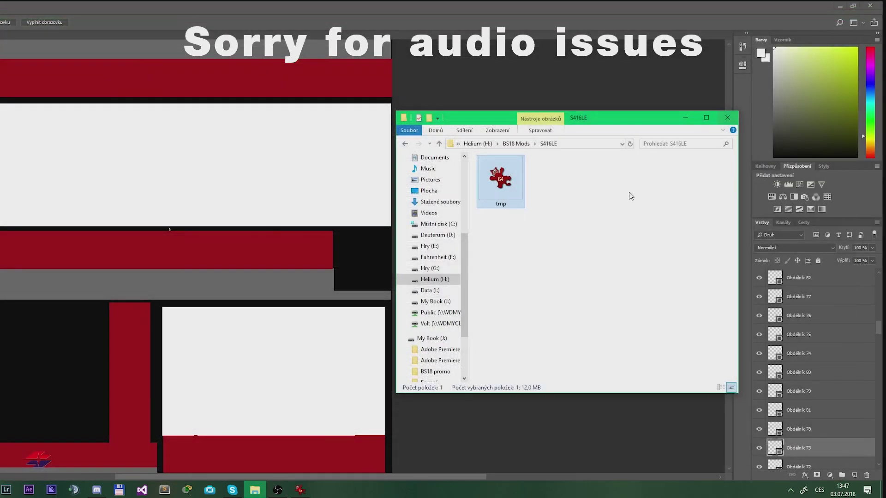
left_click(517, 145)
double_click(523, 230)
double_click(516, 171)
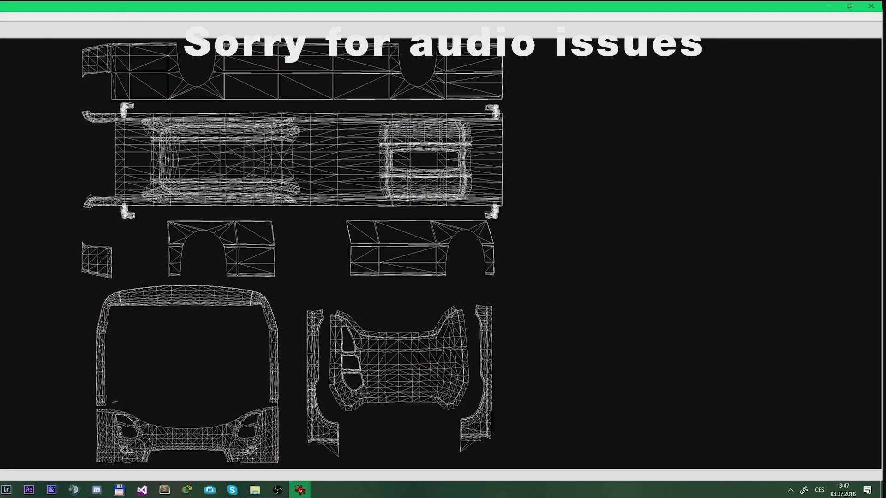
Place the tmp template file into the livery document.
key("Escape")
left_click_drag(455, 173, 159, 230)
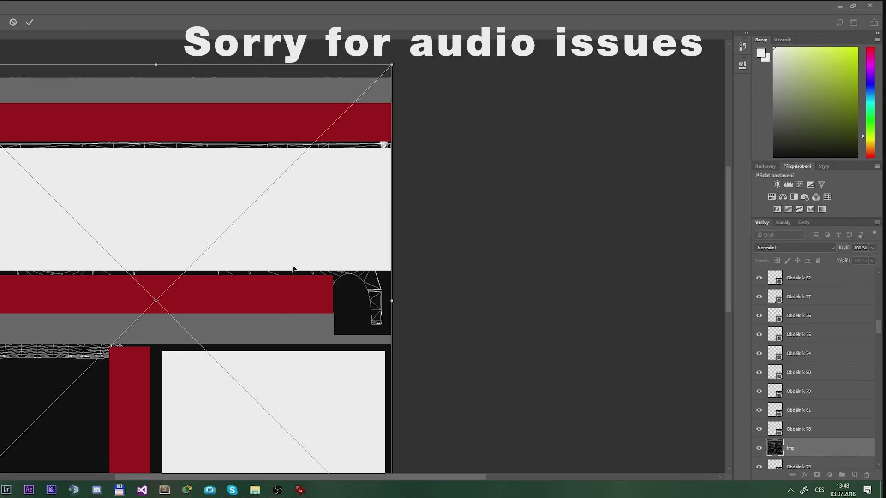
scroll(595, 239, "up", 2)
scroll(593, 361, "down", 1)
scroll(593, 362, "down", 2)
key("Return")
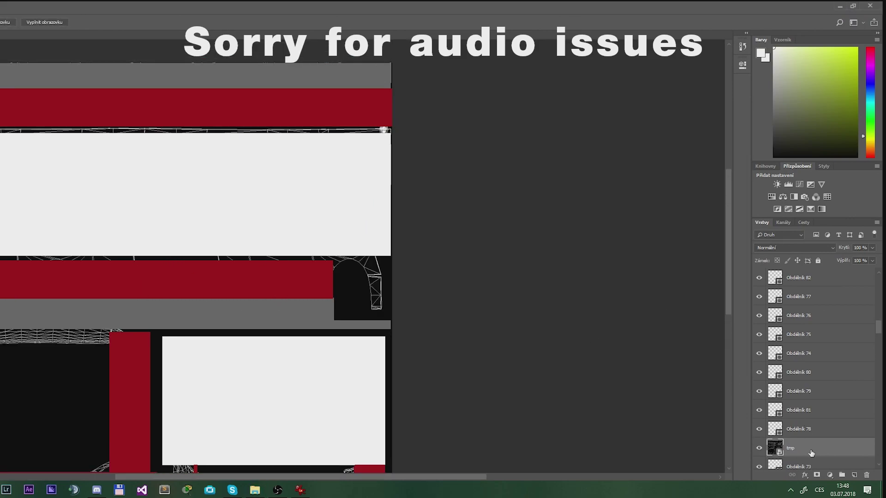
Move the tmp layer to the top of the layer stack and lower its opacity.
left_click_drag(812, 453, 816, 197)
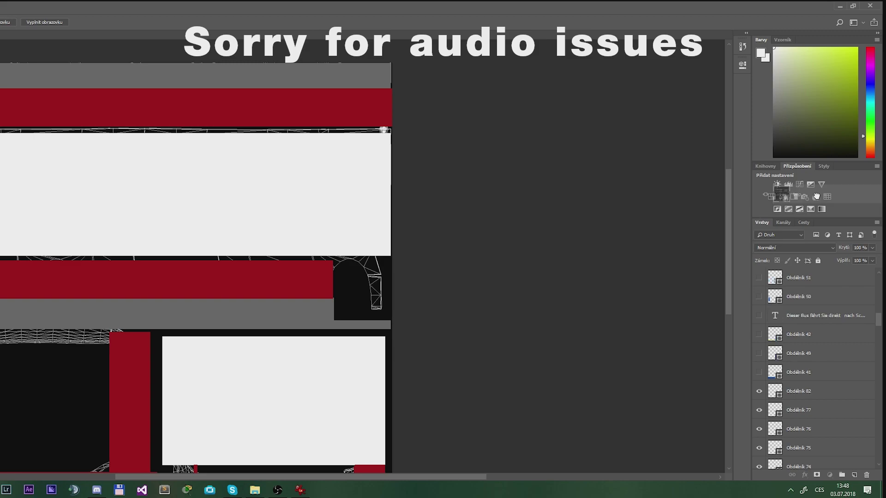
left_click_drag(816, 196, 801, 275)
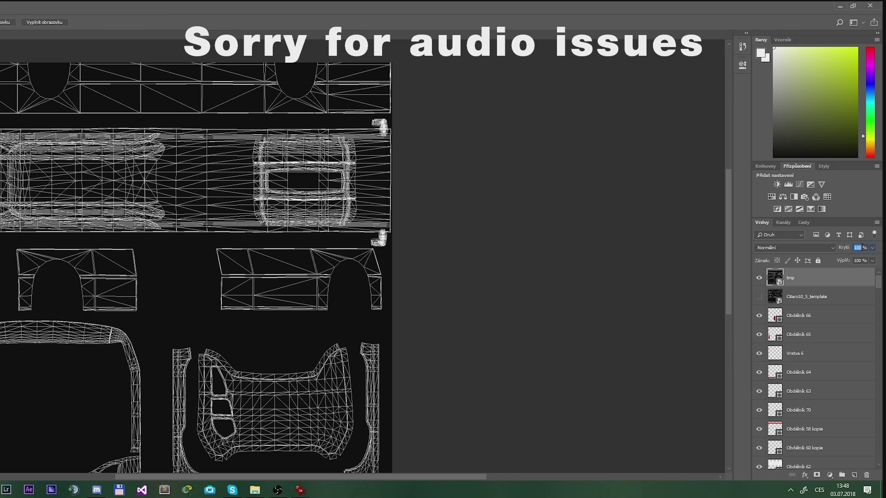
type("20")
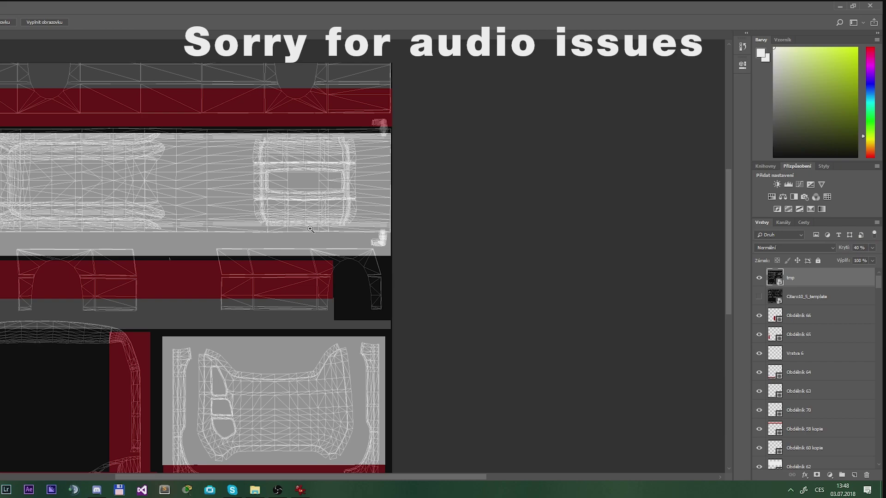
scroll(296, 294, "down", 5)
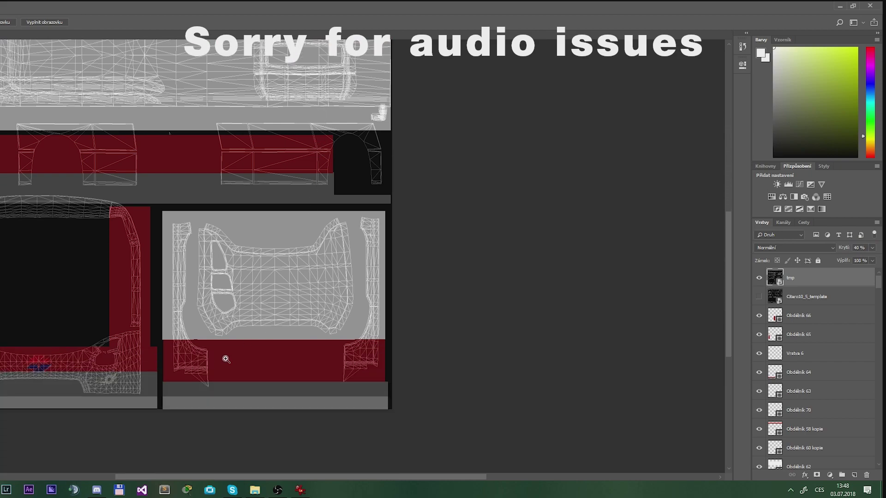
scroll(227, 340, "down", 1)
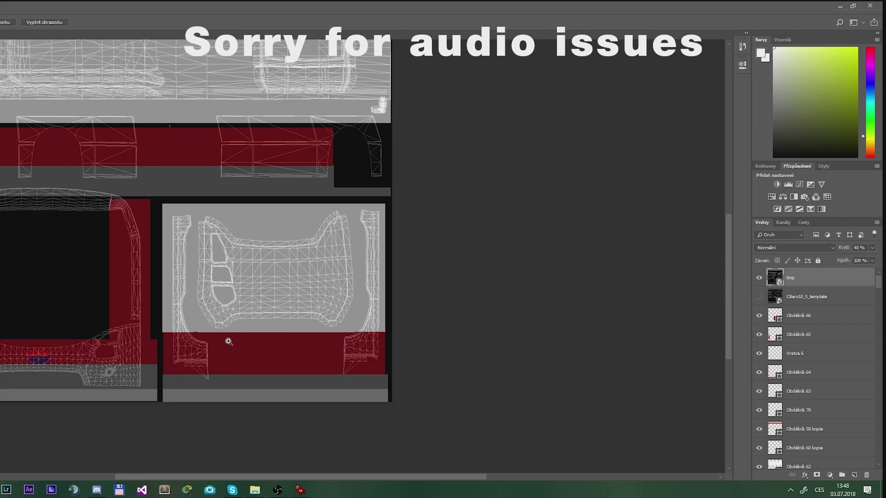
scroll(227, 340, "down", 3)
scroll(184, 297, "up", 3)
scroll(75, 298, "up", 2)
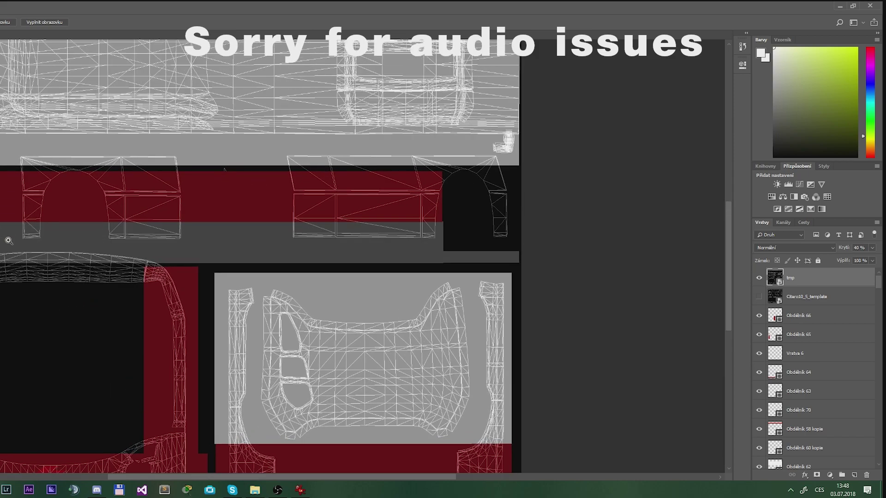
mouse_move(75, 298)
left_mouse_down()
mouse_move(324, 112)
mouse_move(351, 111)
left_mouse_up()
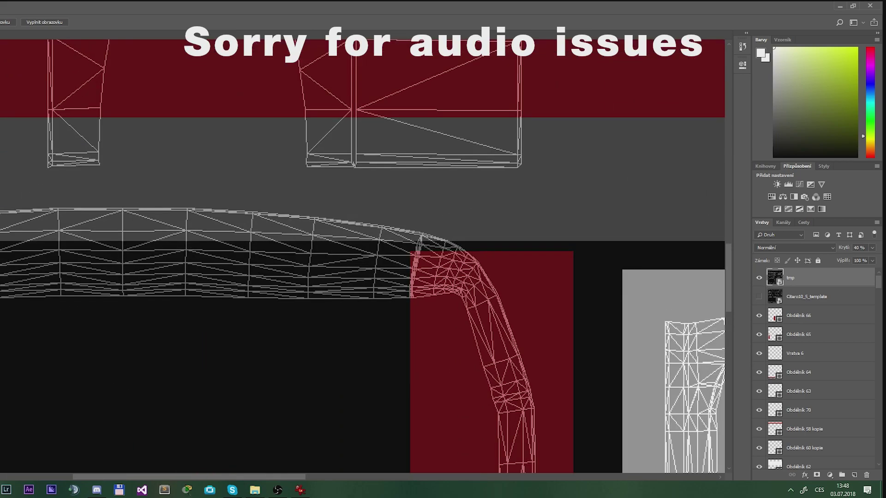
scroll(363, 256, "down", 1)
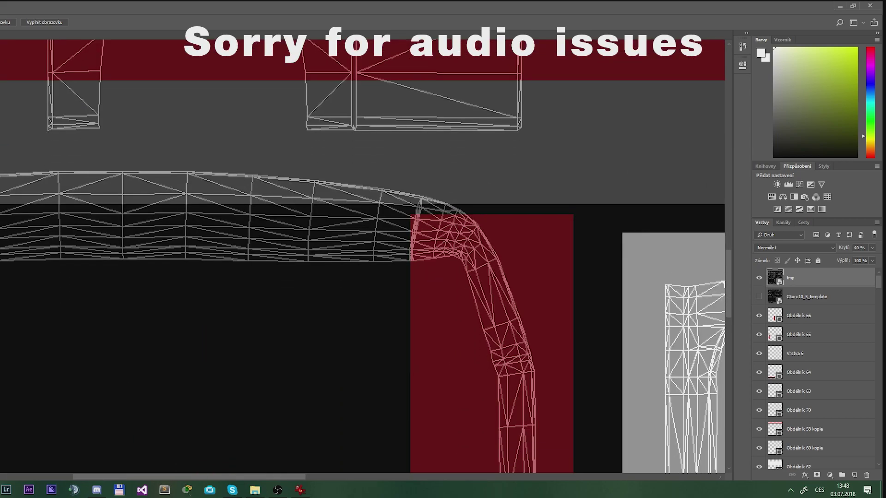
scroll(174, 123, "down", 2)
scroll(175, 123, "down", 1)
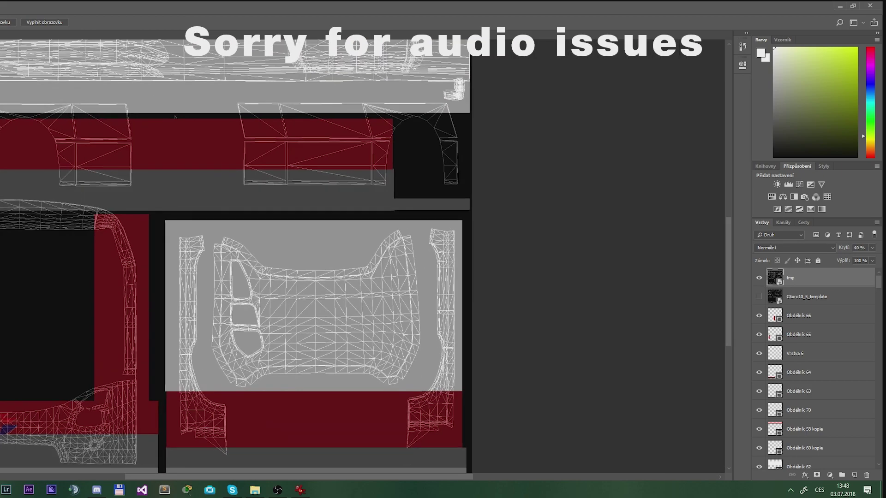
scroll(175, 123, "down", 1)
scroll(83, 217, "down", 1)
scroll(188, 230, "up", 1)
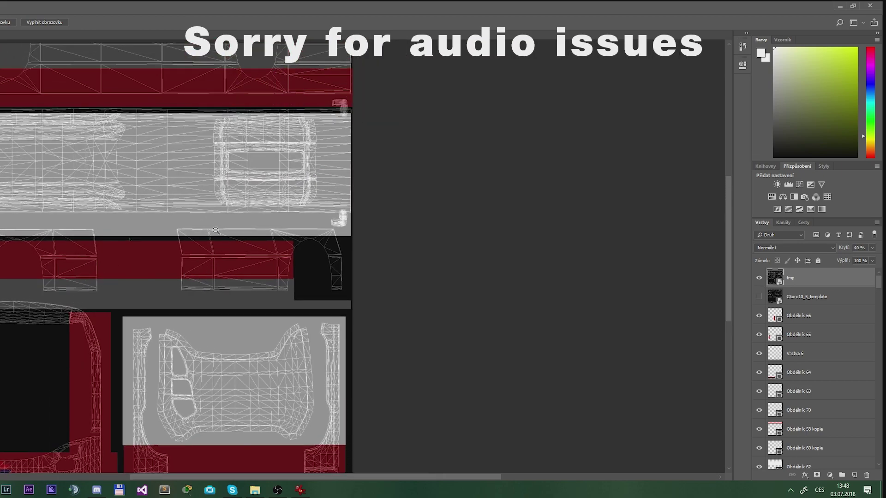
scroll(232, 221, "up", 1)
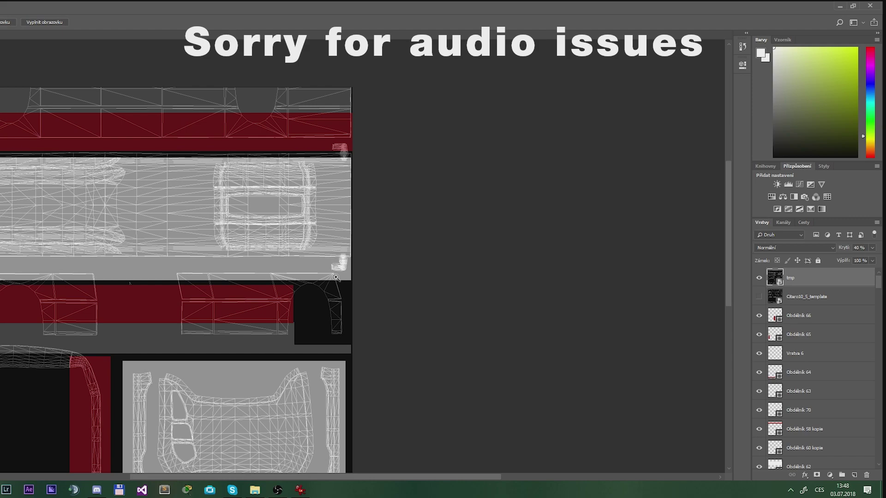
scroll(338, 142, "up", 1)
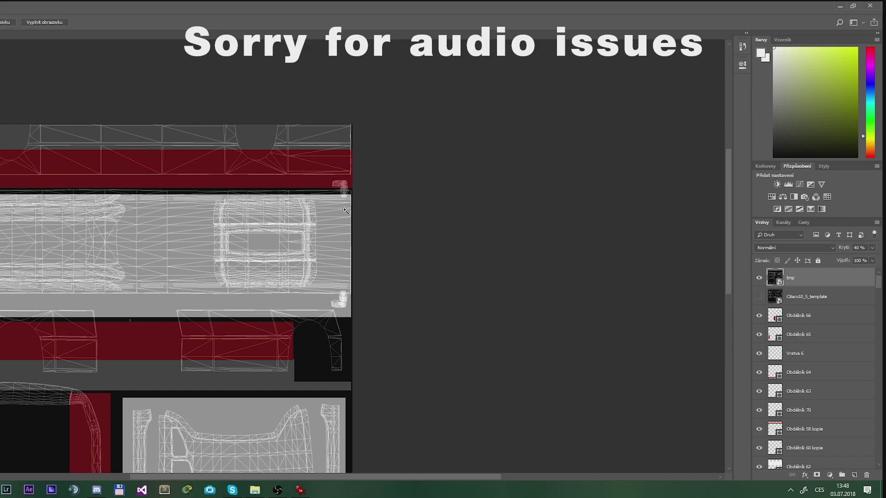
scroll(86, 347, "down", 1)
key("ctrl+plus")
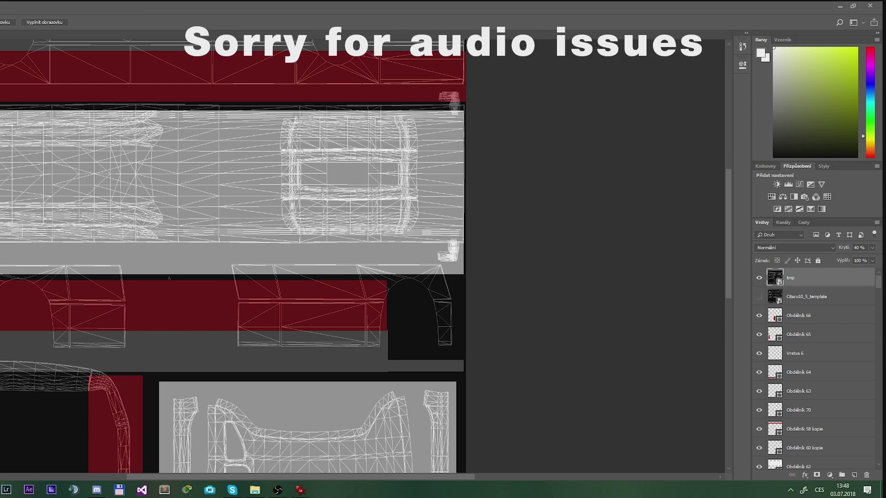
scroll(168, 277, "up", 2)
left_click(147, 235, "alt")
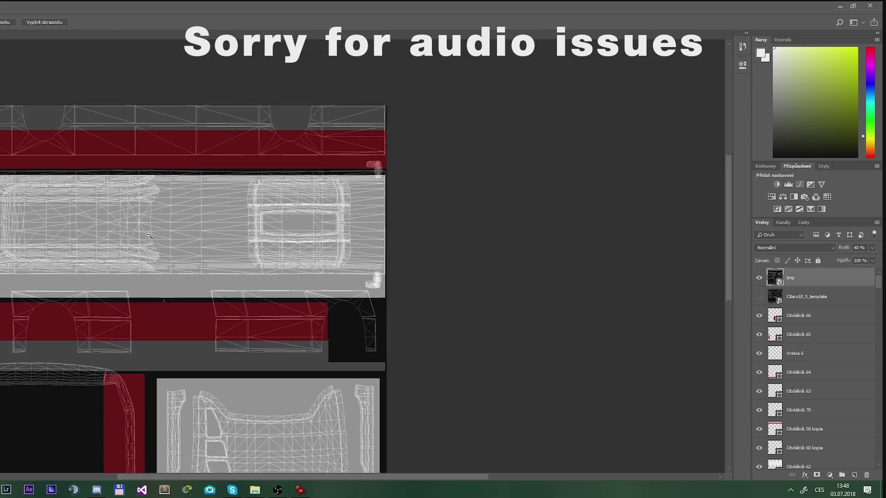
scroll(223, 281, "down", 2)
scroll(138, 217, "down", 1)
left_click(138, 216, "alt")
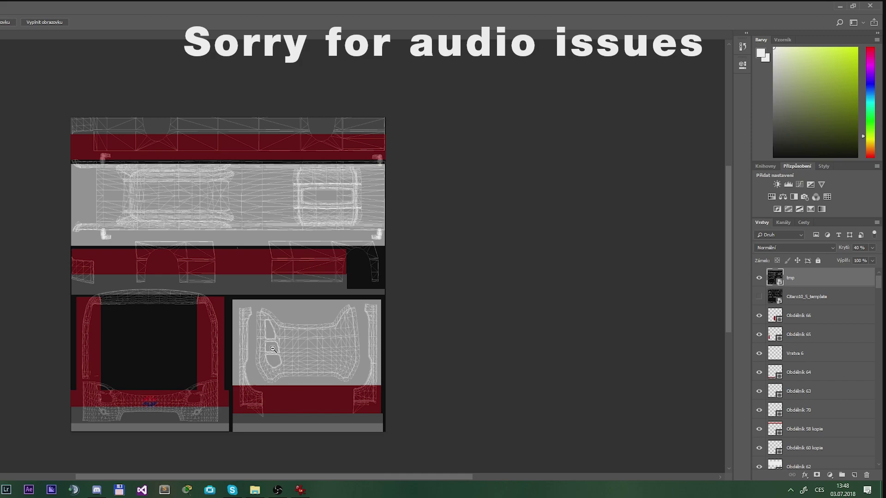
key("ctrl+Tab")
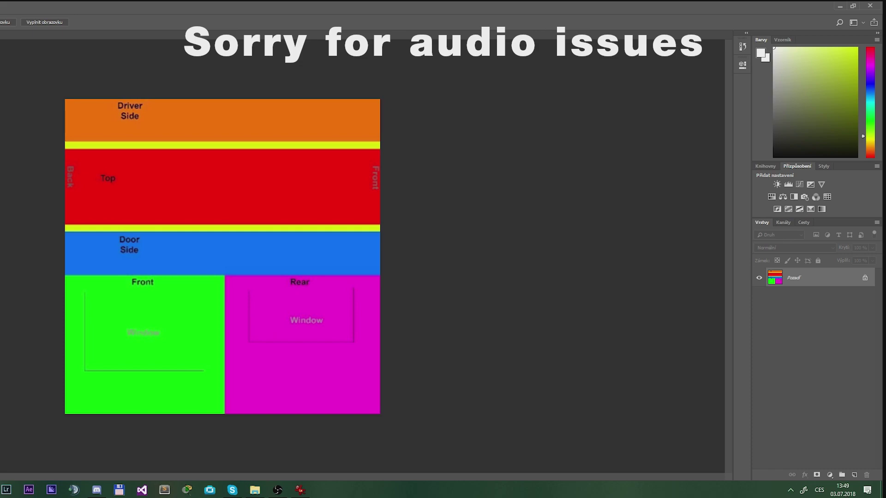
key("ctrl+Tab")
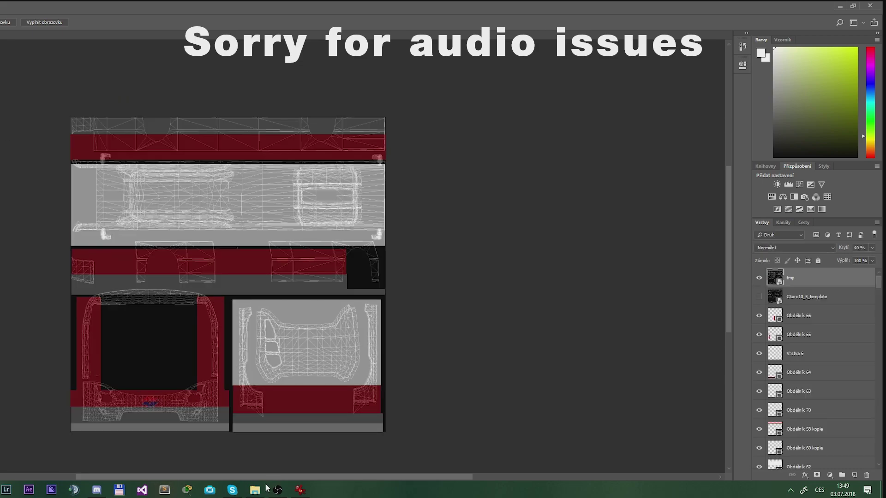
left_click(97, 490)
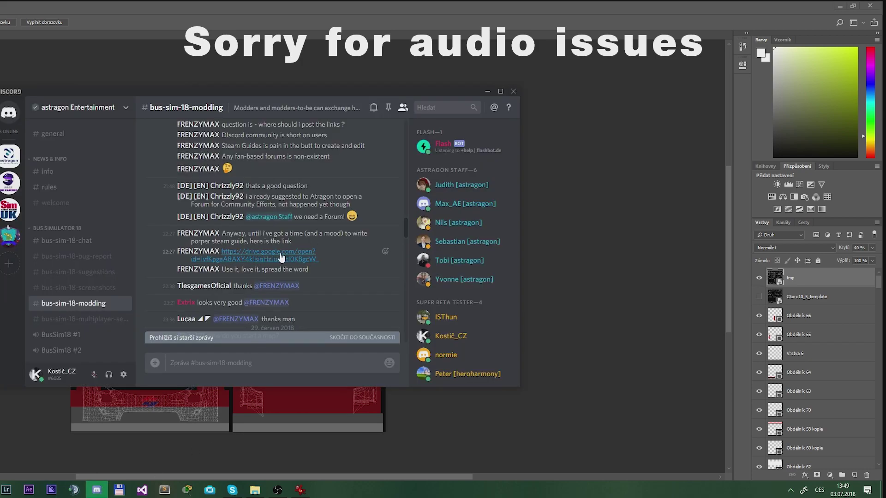
left_click(253, 5)
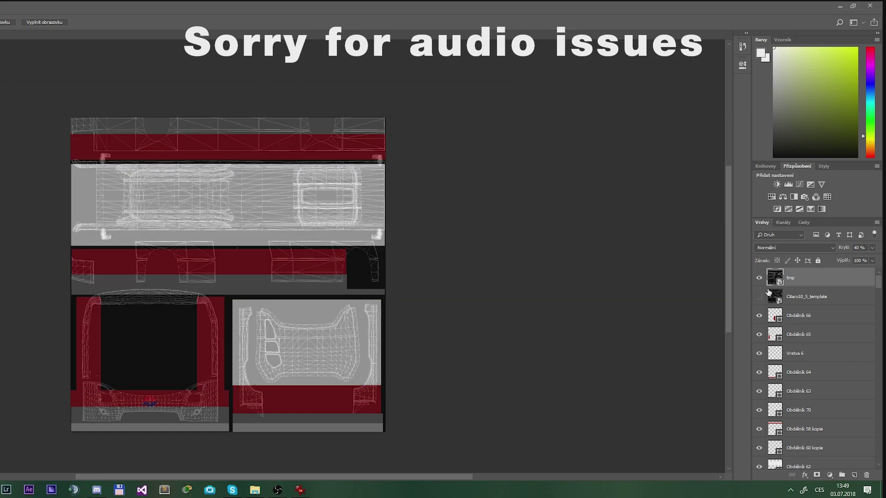
scroll(879, 282, "down", 2)
scroll(878, 282, "up", 2)
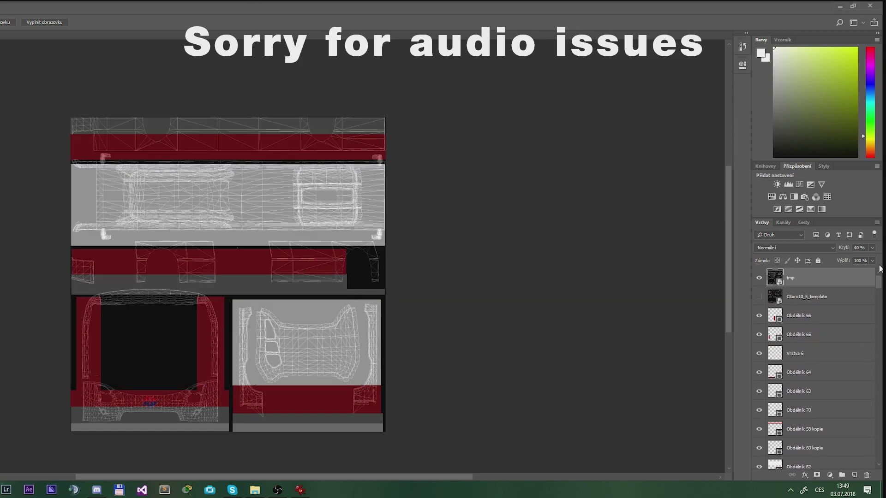